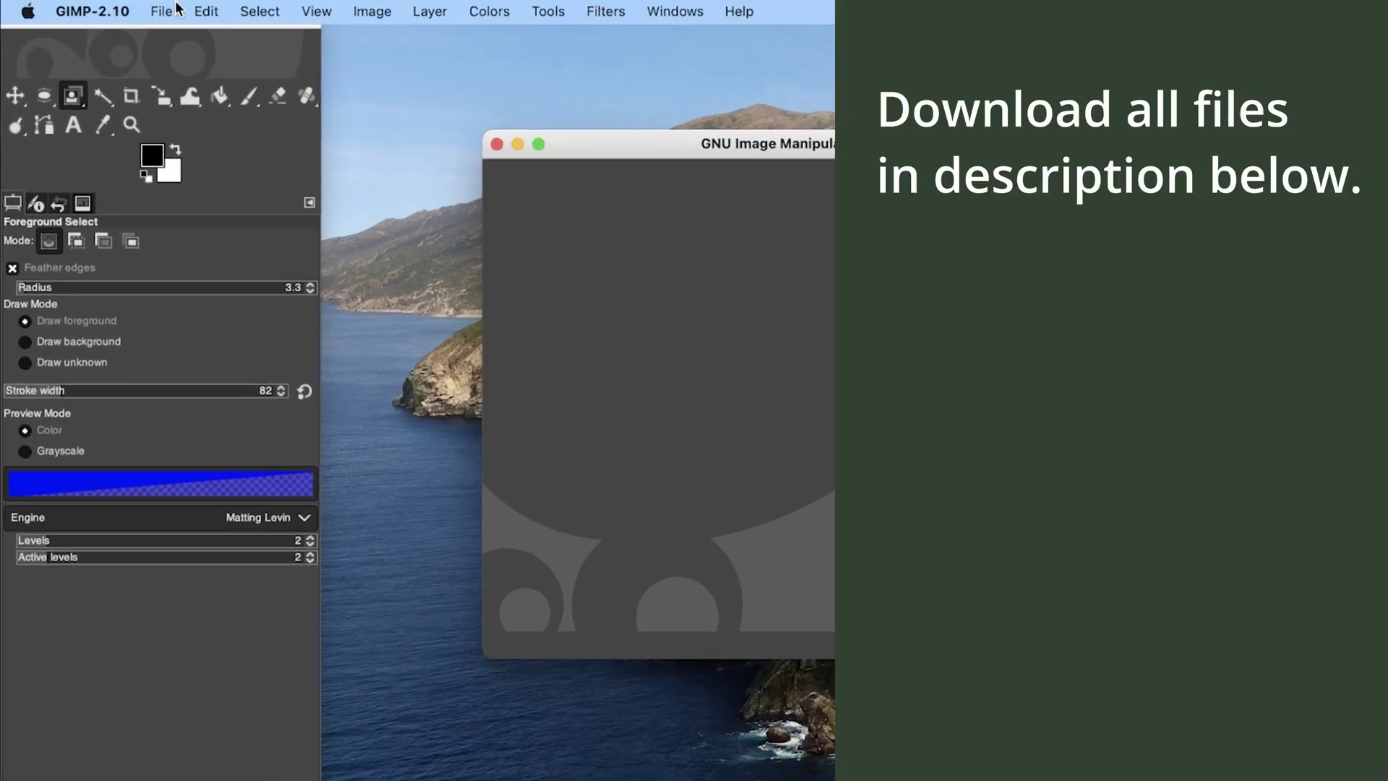
Preview photos in the Section 01 folder, then open 02.xcf, the 5472x3648 valley image
click(204, 17)
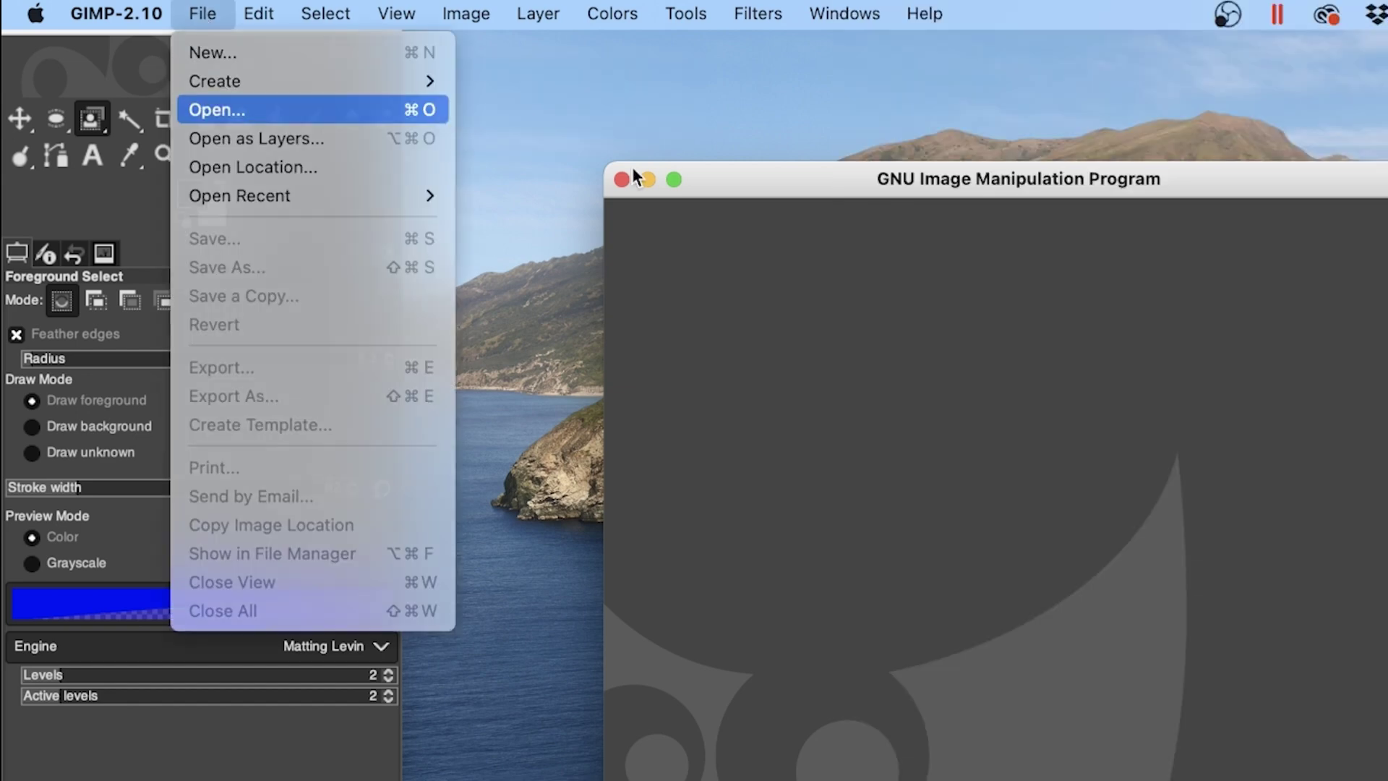
click(217, 110)
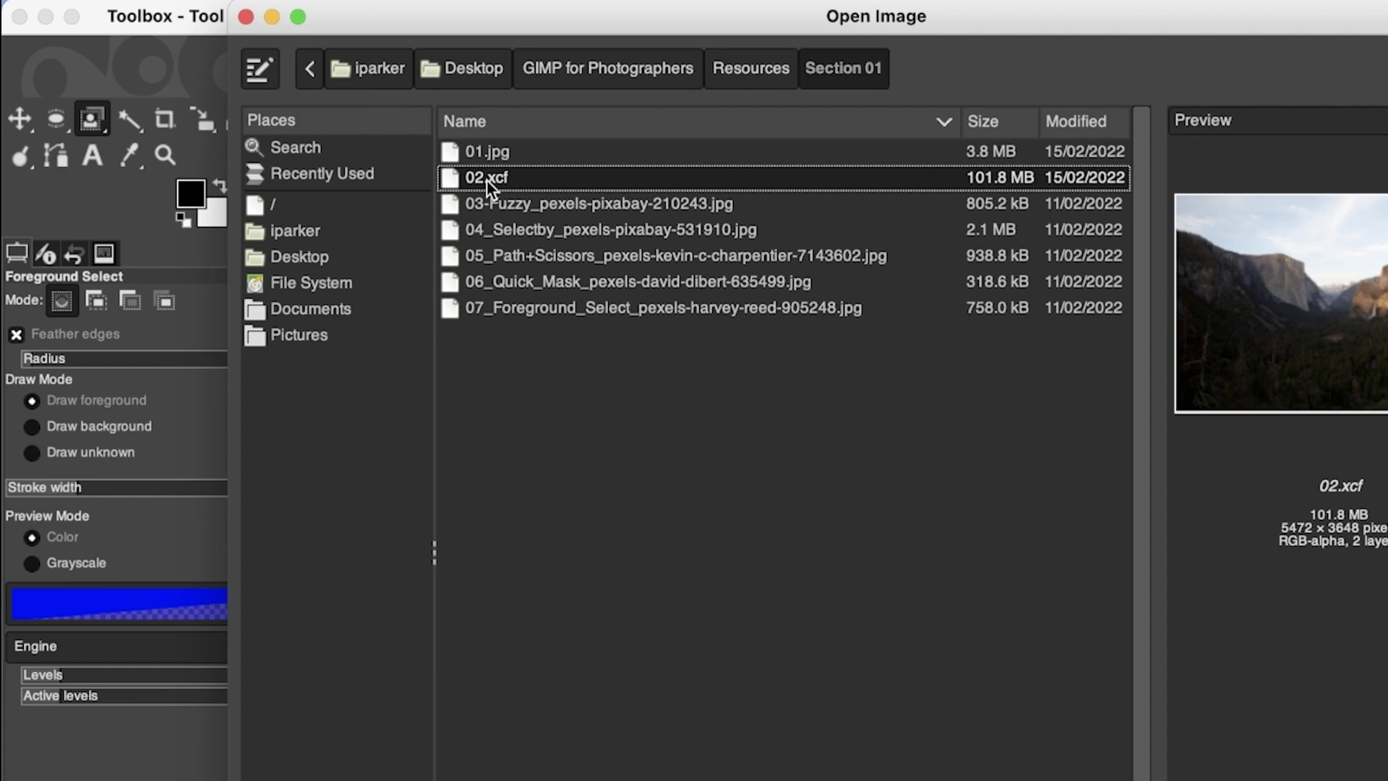
click(656, 254)
click(661, 289)
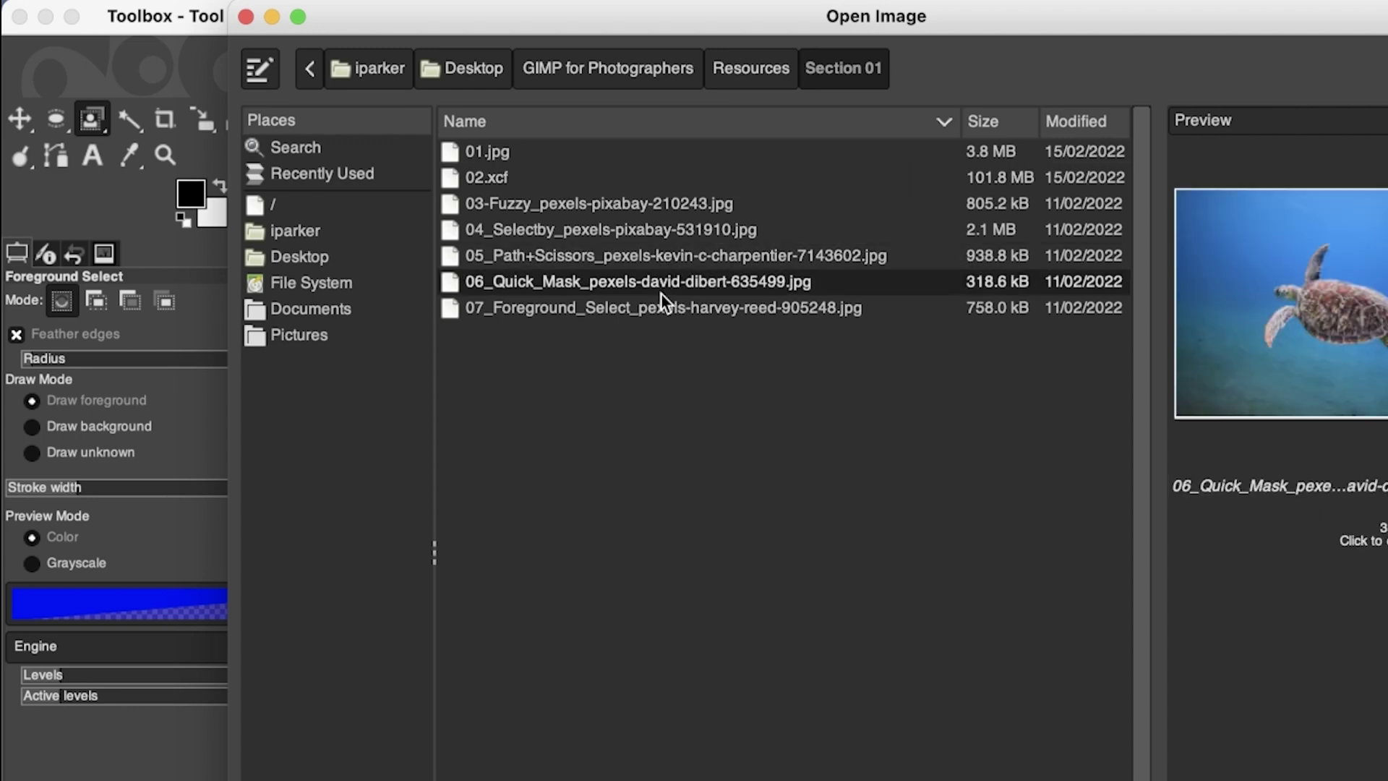
click(502, 177)
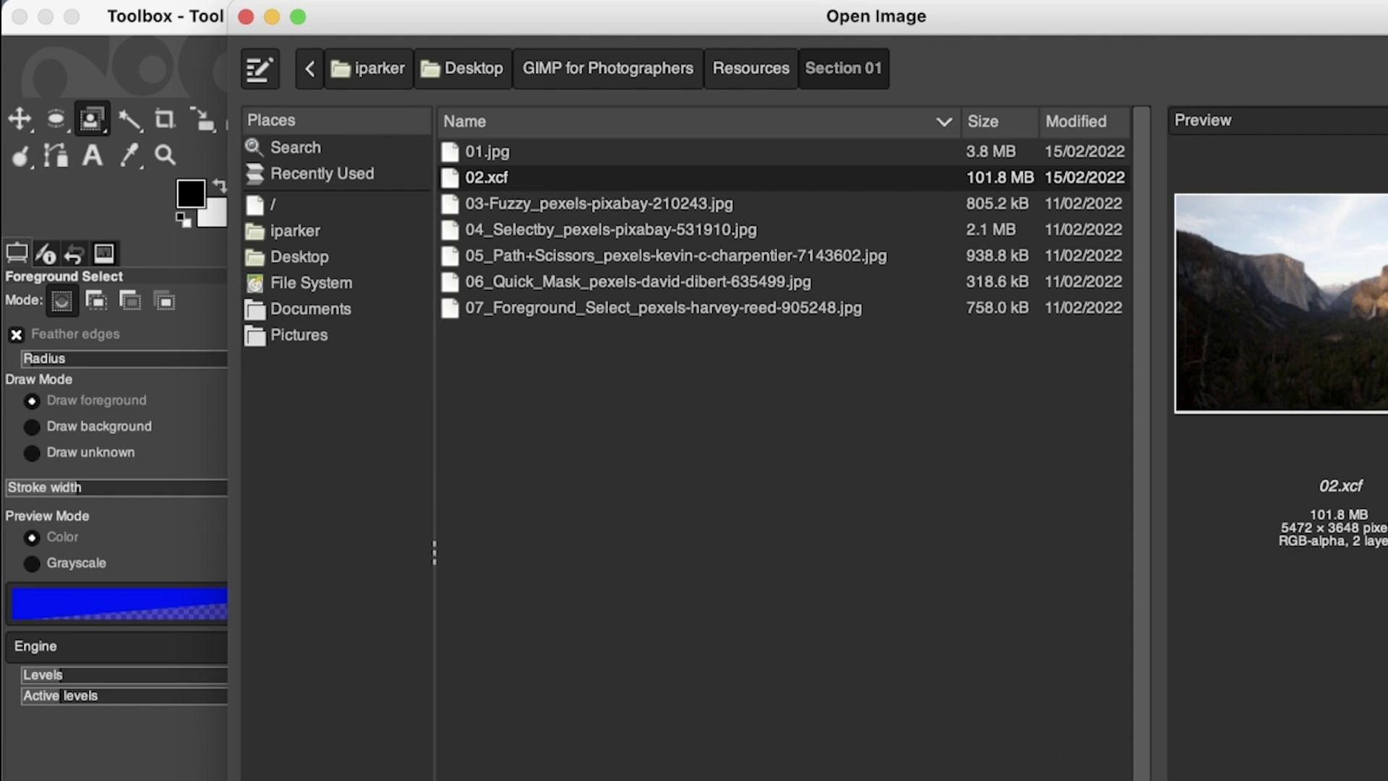
key(Return)
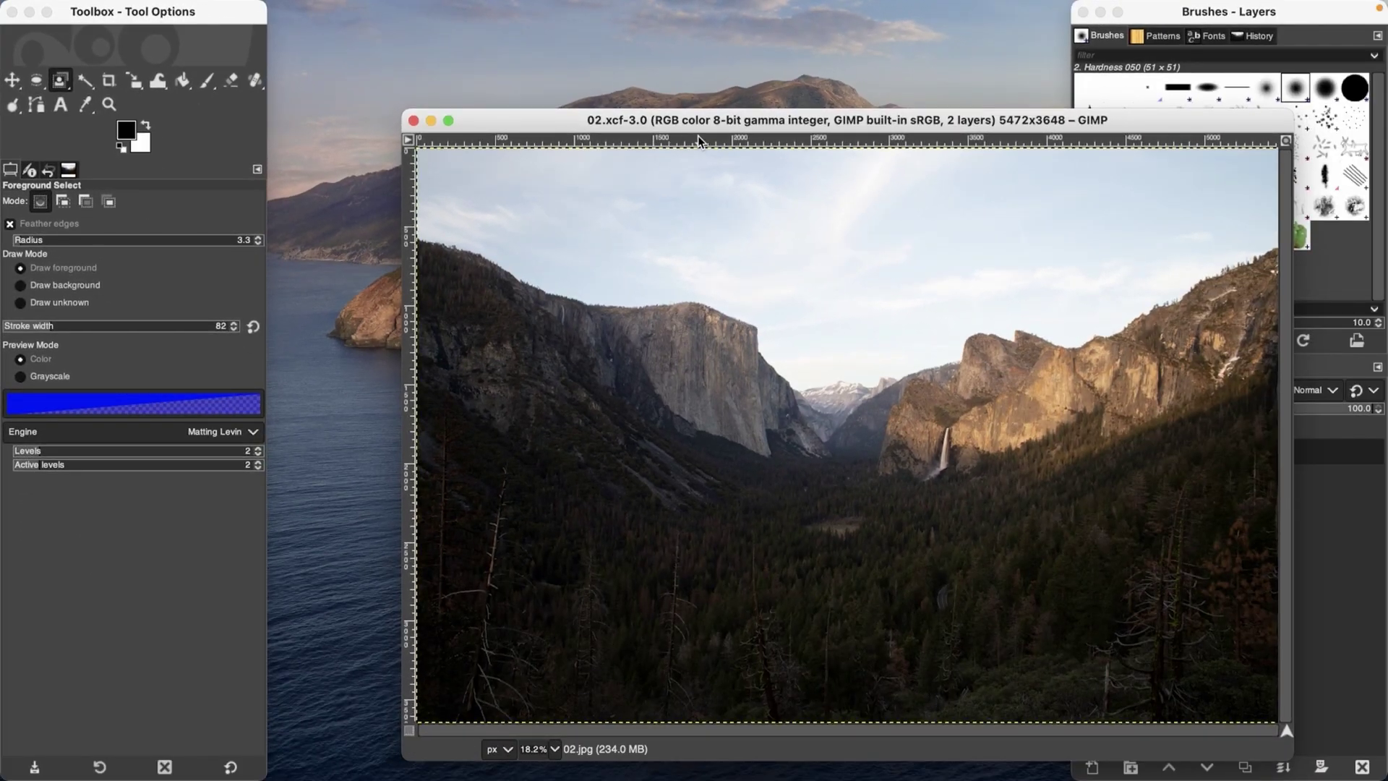
Move the image window aside and switch GIMP to Single-Window Mode
drag(701, 123, 525, 119)
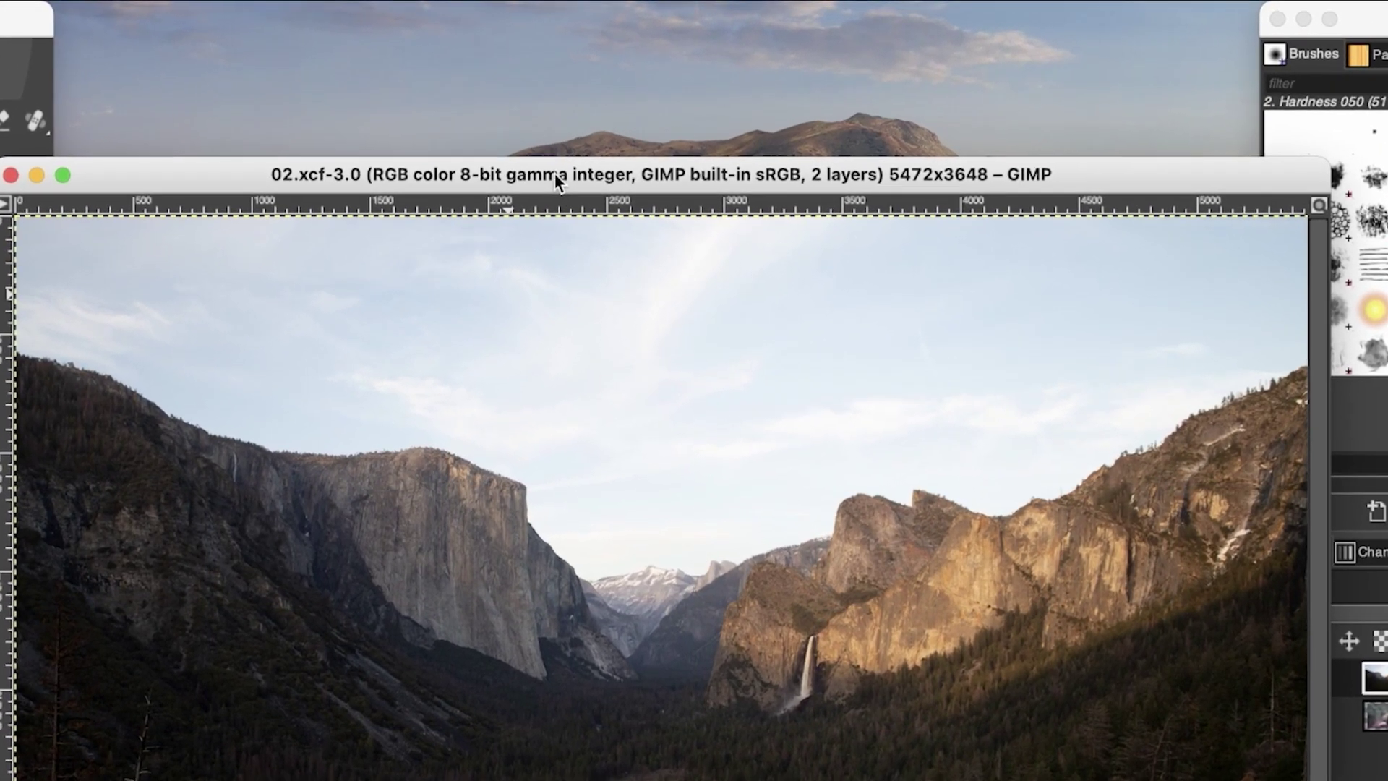
mouse_move(328, 3)
click(492, 15)
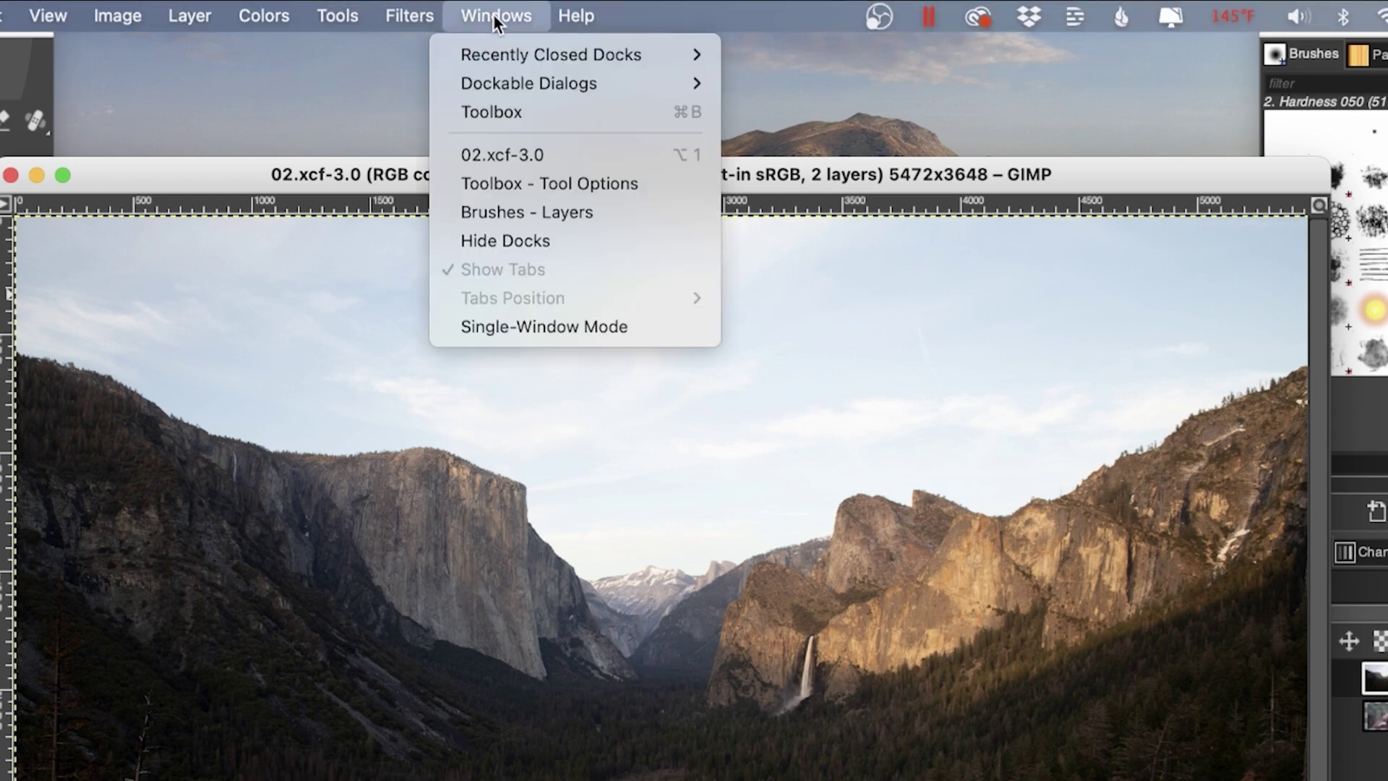
click(517, 324)
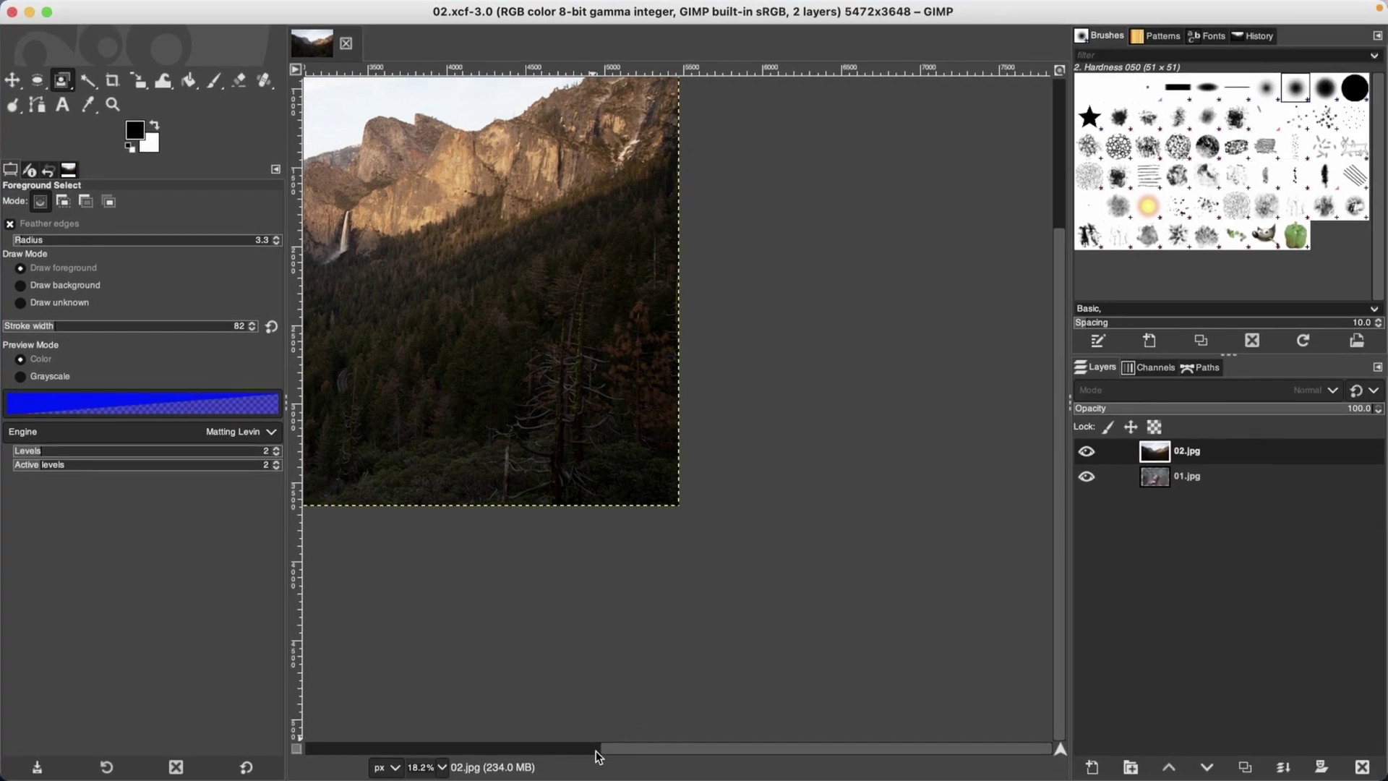
Adjust the panel dividers and fit the whole valley photo in the window
mouse_move(597, 756)
mouse_down()
mouse_move(557, 752)
mouse_move(571, 752)
mouse_up()
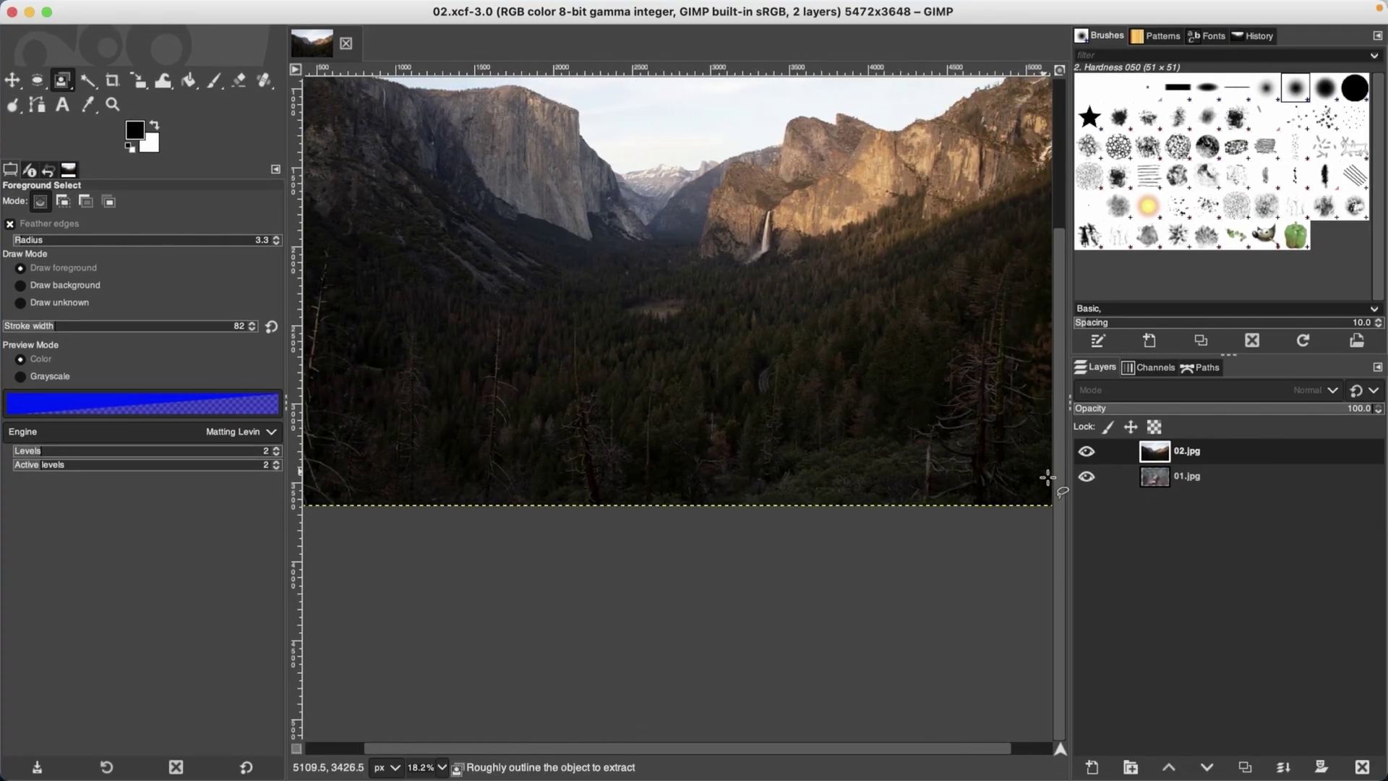
drag(1059, 478, 1067, 311)
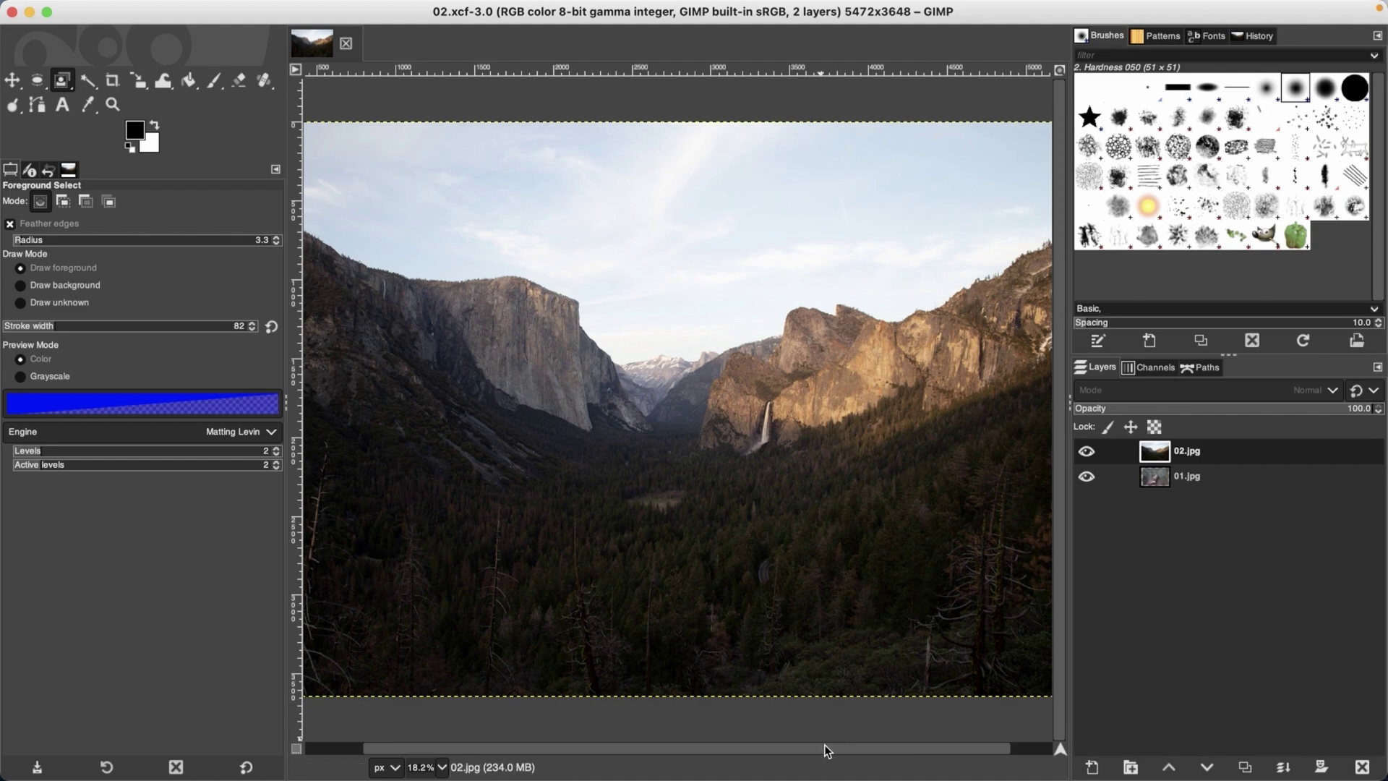
mouse_move(828, 752)
mouse_down()
mouse_move(812, 753)
mouse_move(825, 756)
mouse_up()
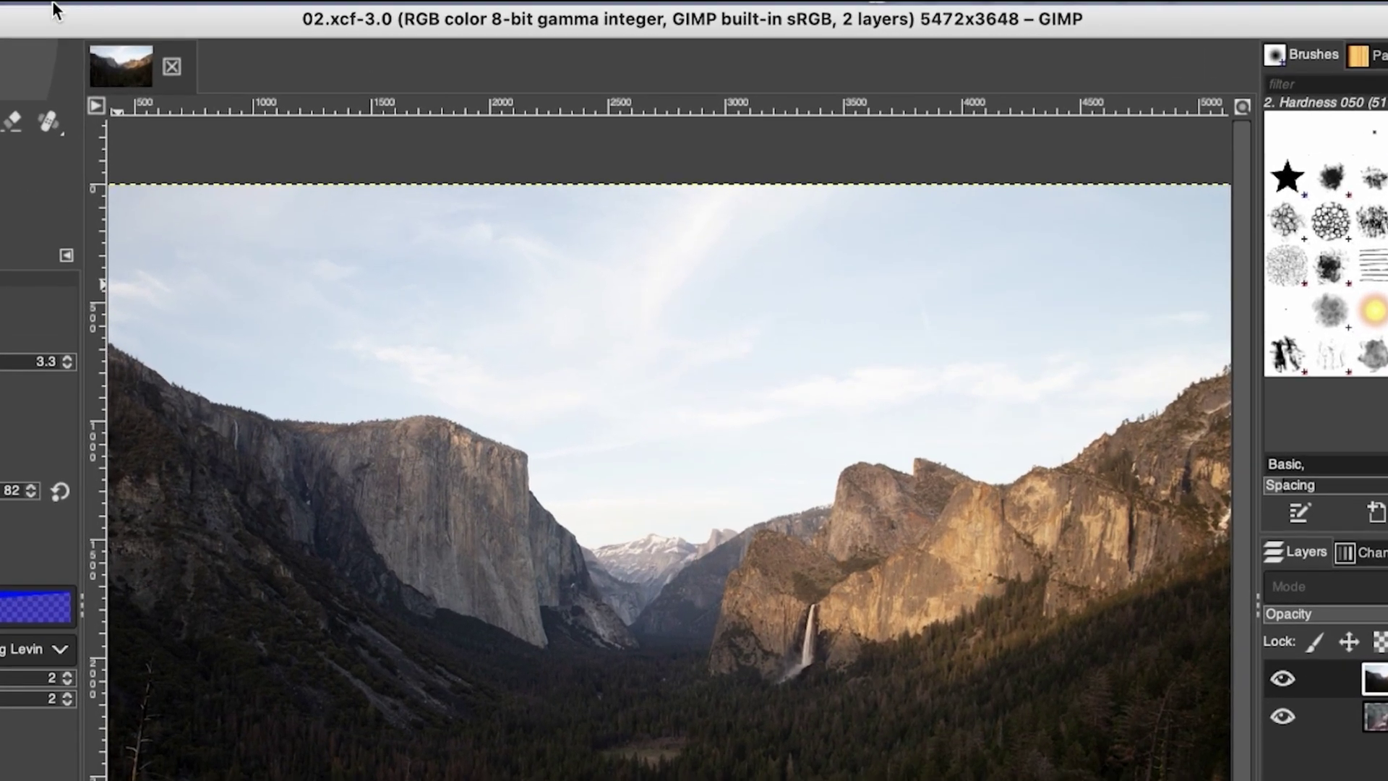
click(67, 10)
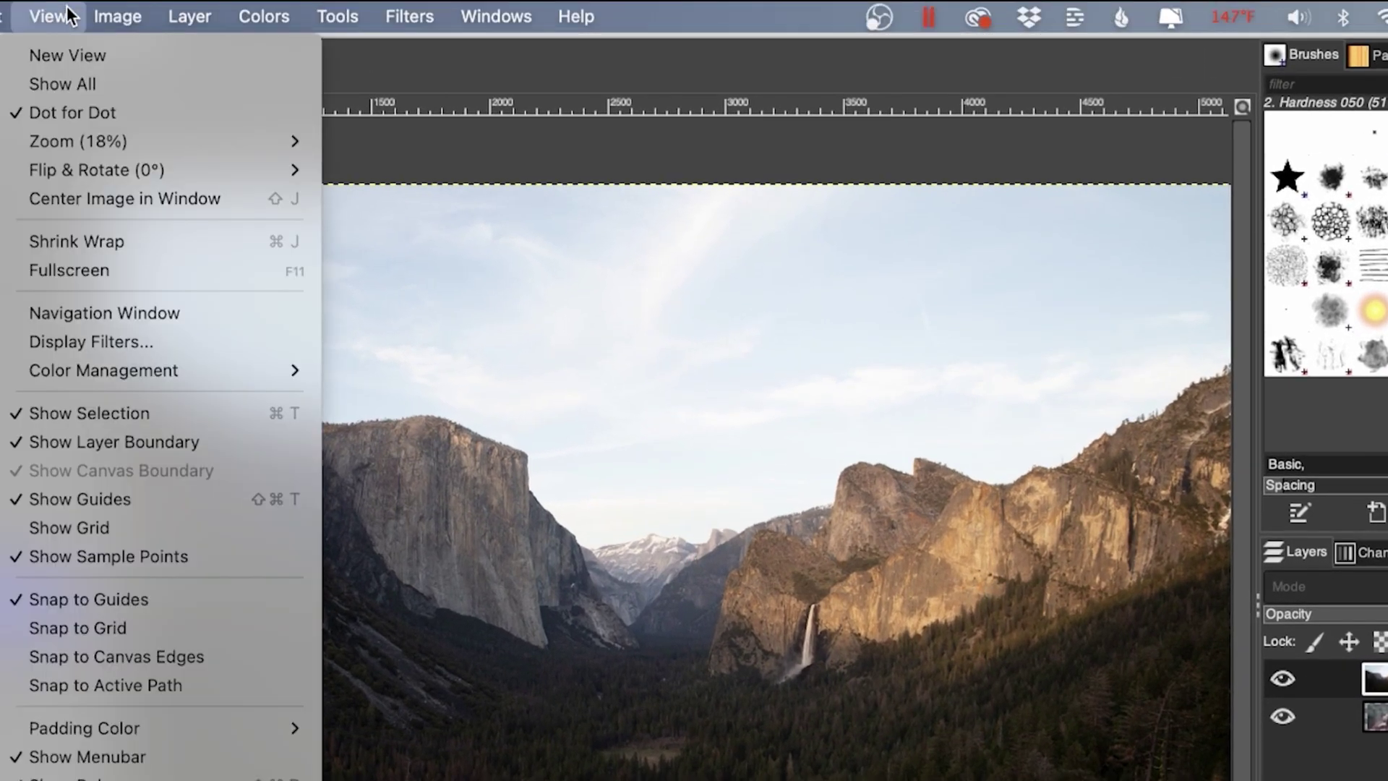
mouse_move(68, 137)
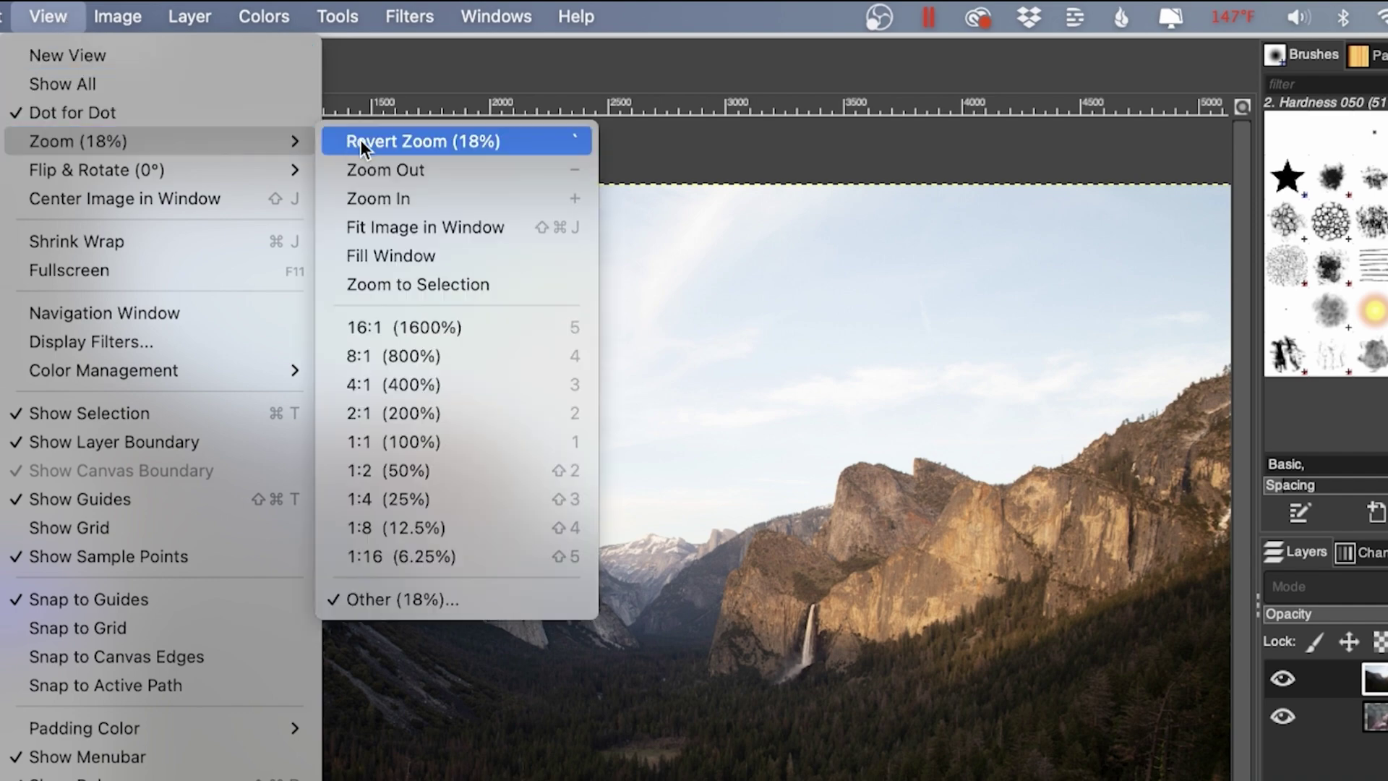
click(445, 229)
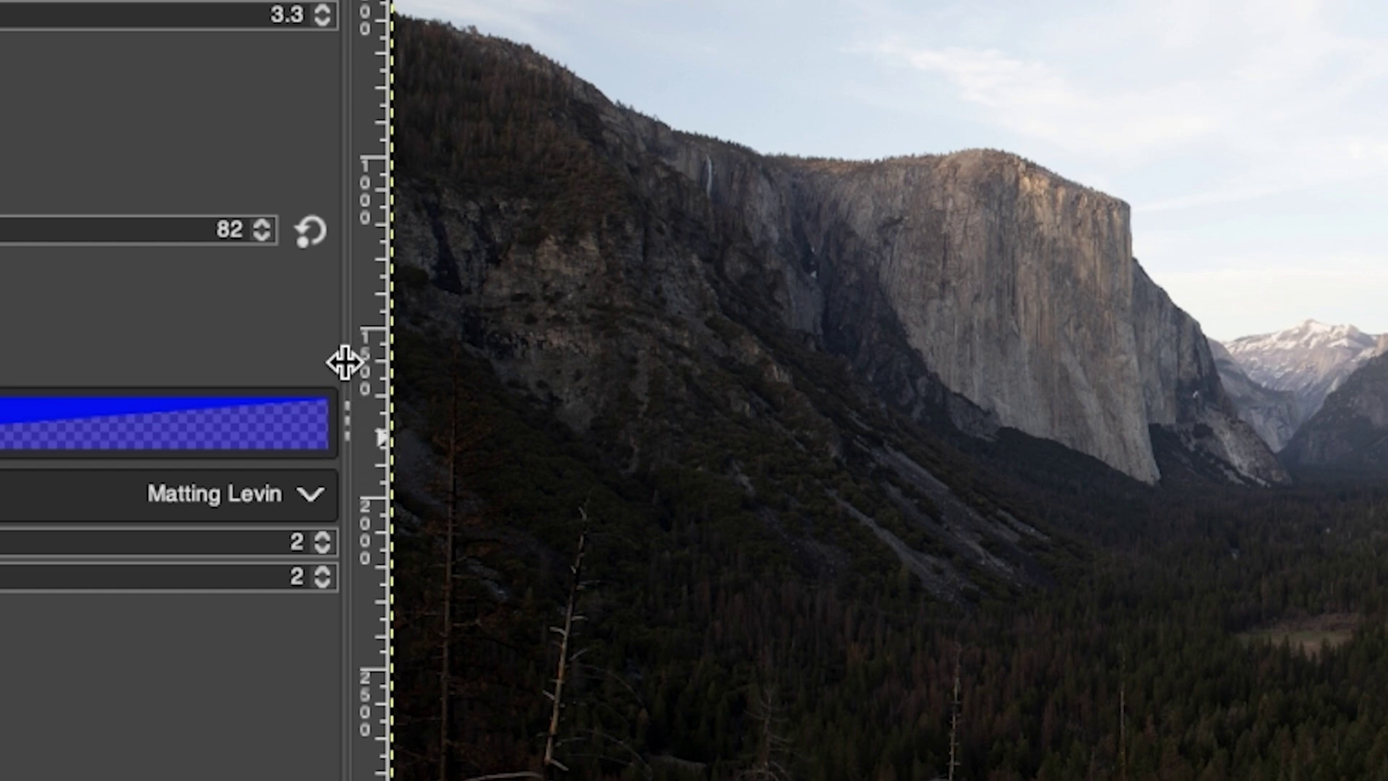
Nudge the left dock divider and back, then drag the right dock divider slightly left
mouse_move(345, 362)
mouse_down()
mouse_move(109, 375)
mouse_move(354, 384)
mouse_up()
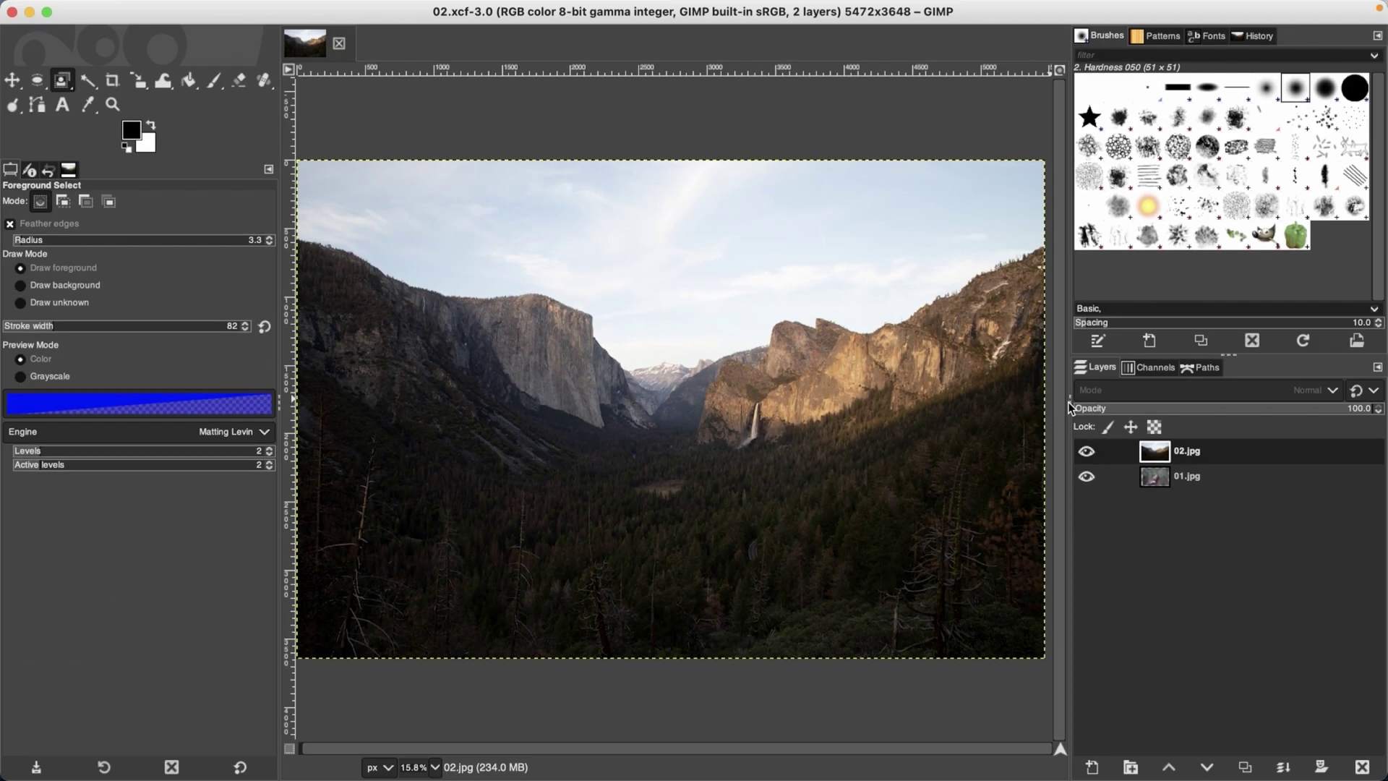
mouse_move(1069, 405)
mouse_down()
mouse_move(962, 405)
mouse_move(1062, 412)
mouse_up()
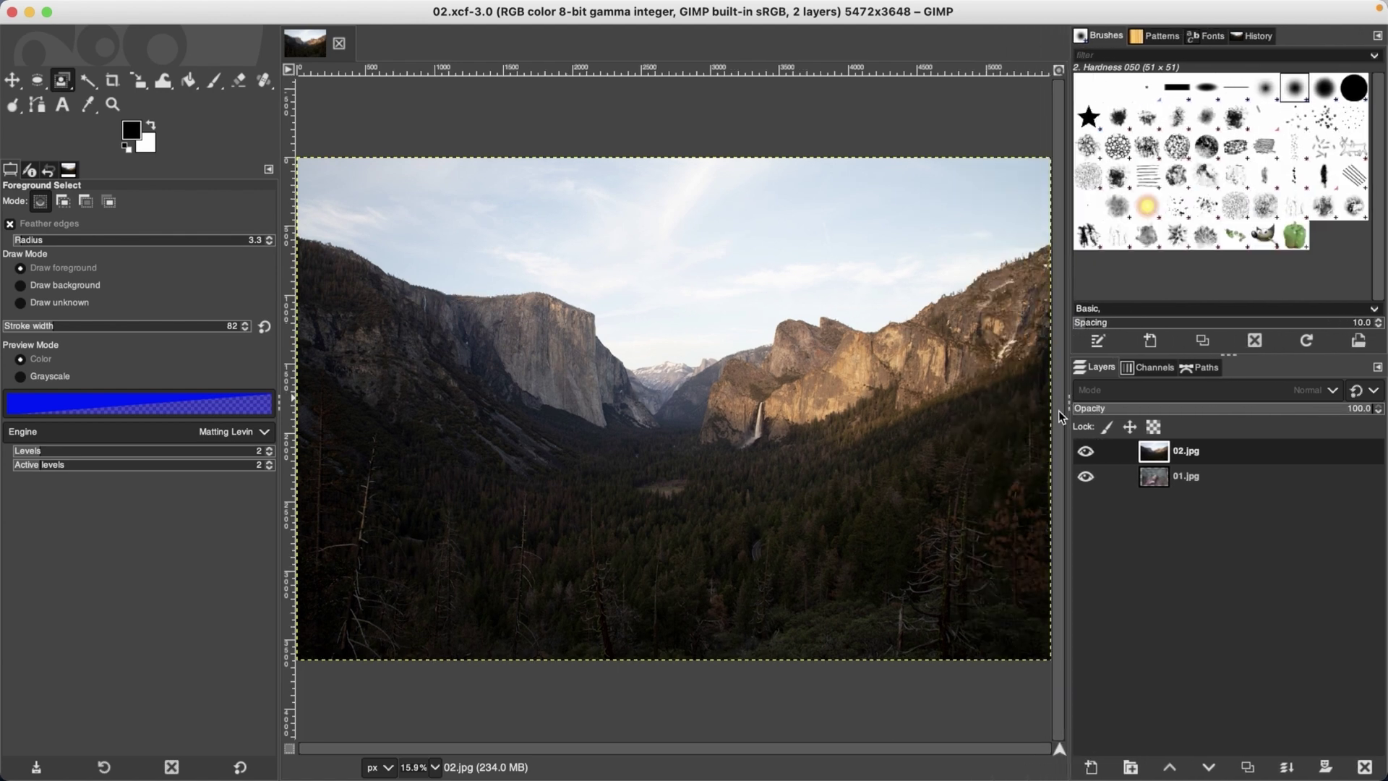
Browse the Patterns, Fonts, Document History and Brushes tabs, then Channels, Paths and Layers
click(1173, 37)
click(1207, 36)
click(1251, 36)
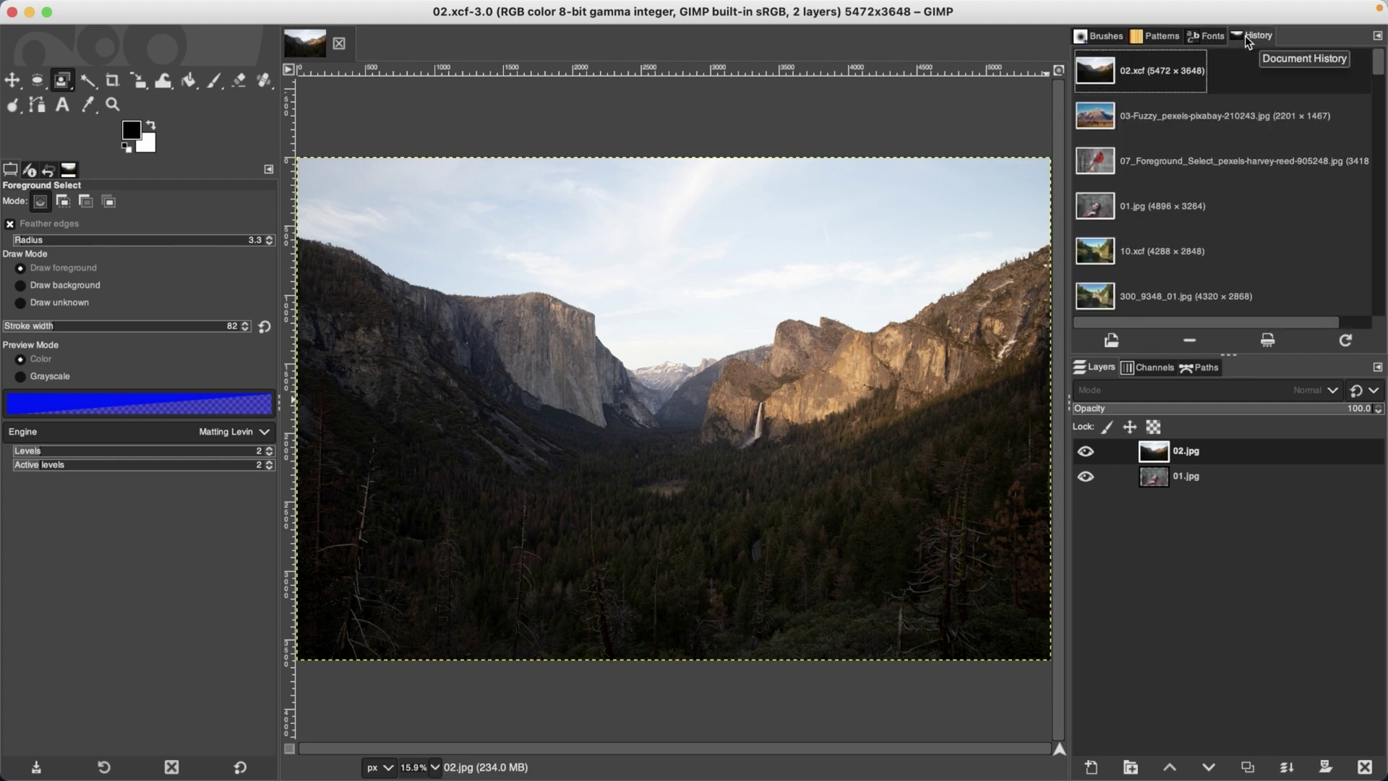
click(1208, 36)
click(1157, 36)
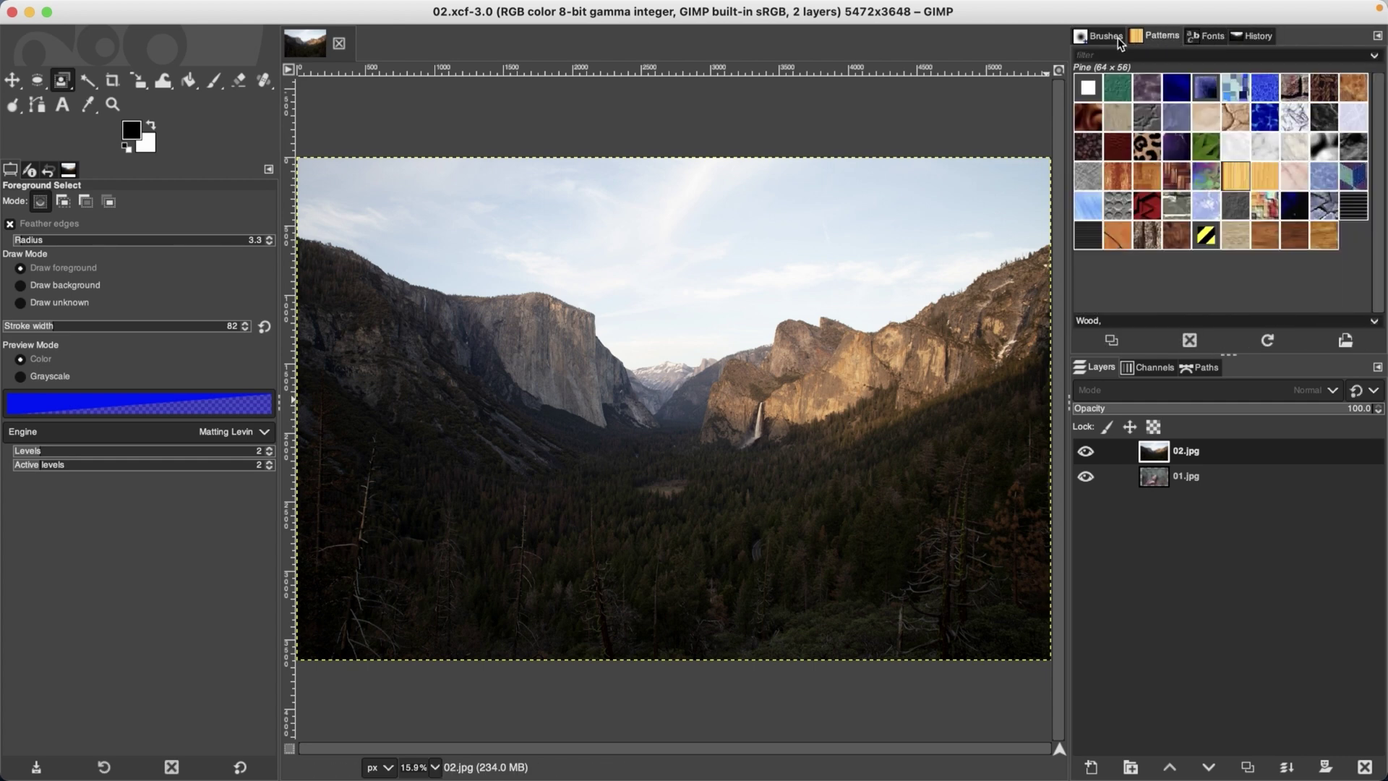
click(1105, 38)
click(1144, 367)
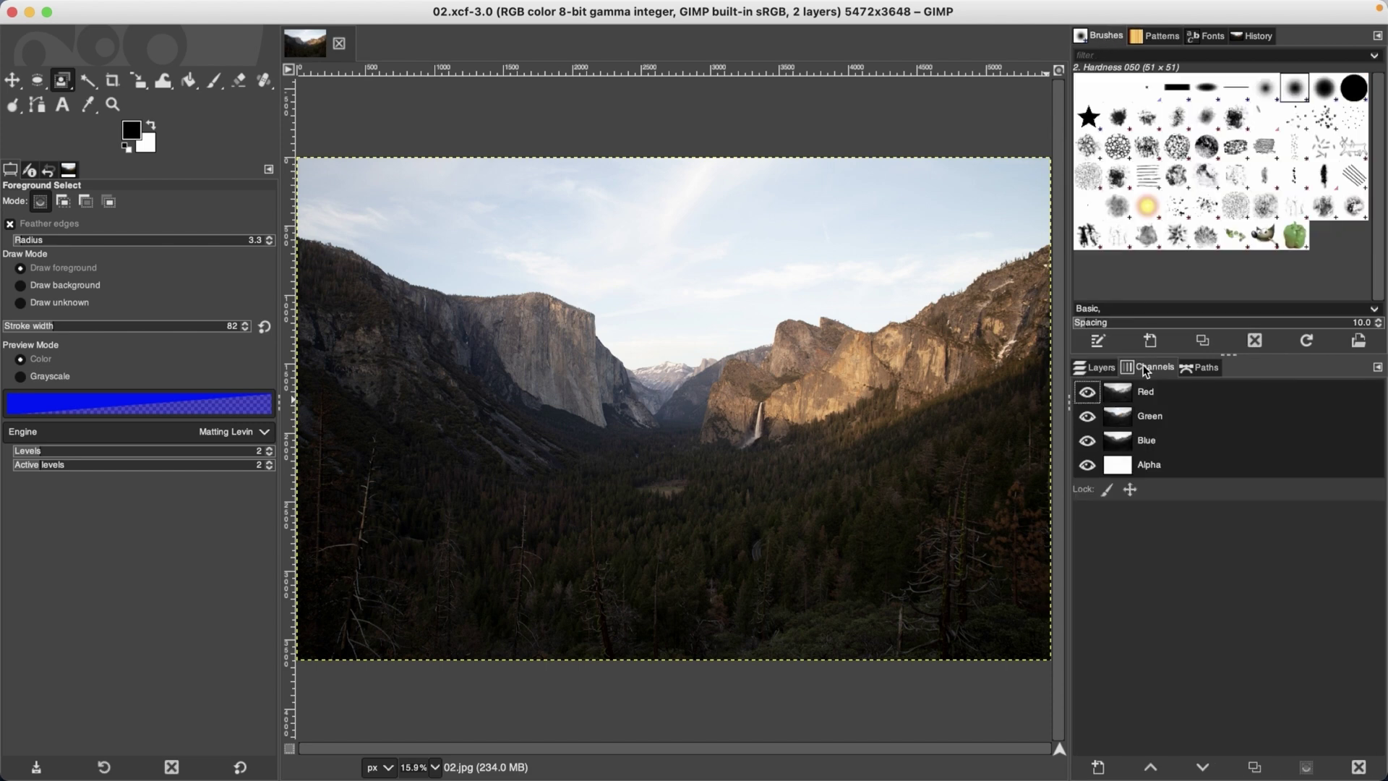
click(1200, 369)
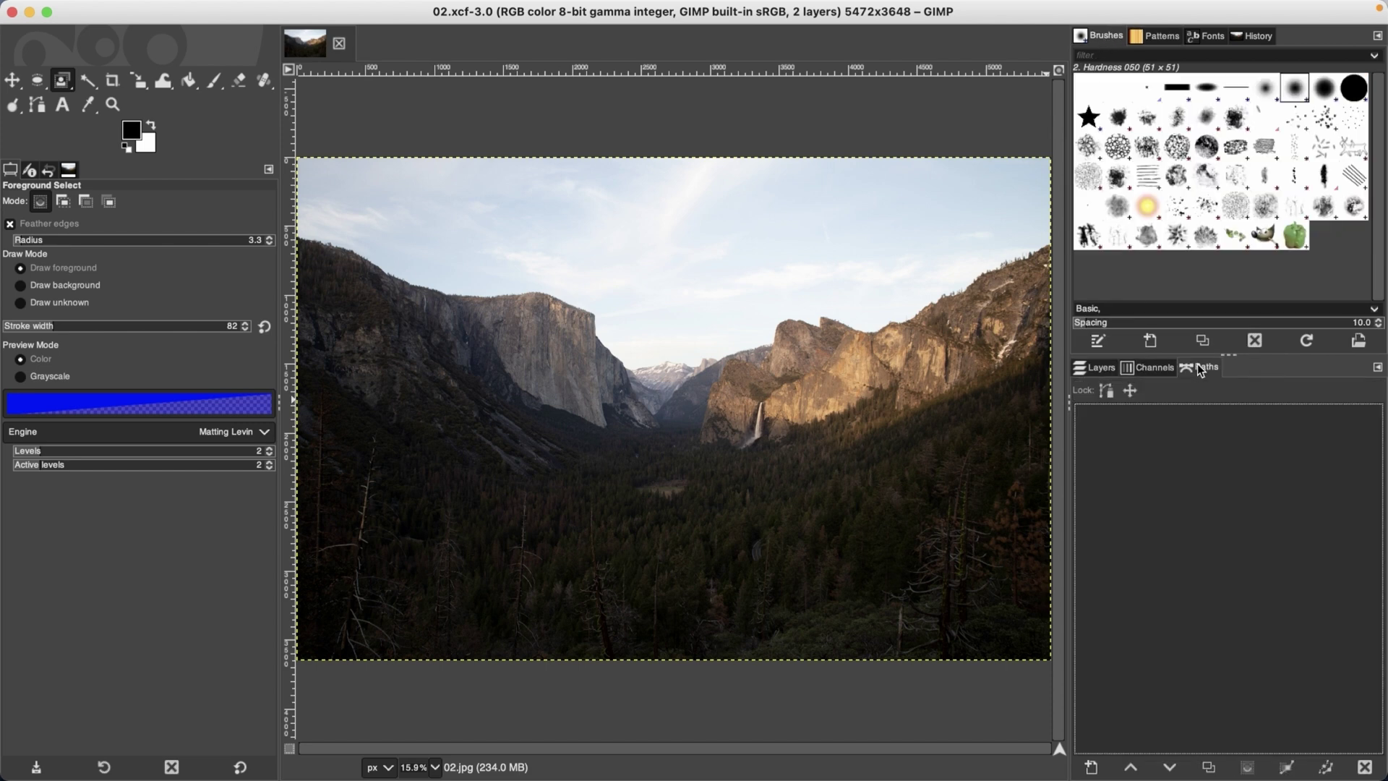
click(1150, 367)
click(1098, 367)
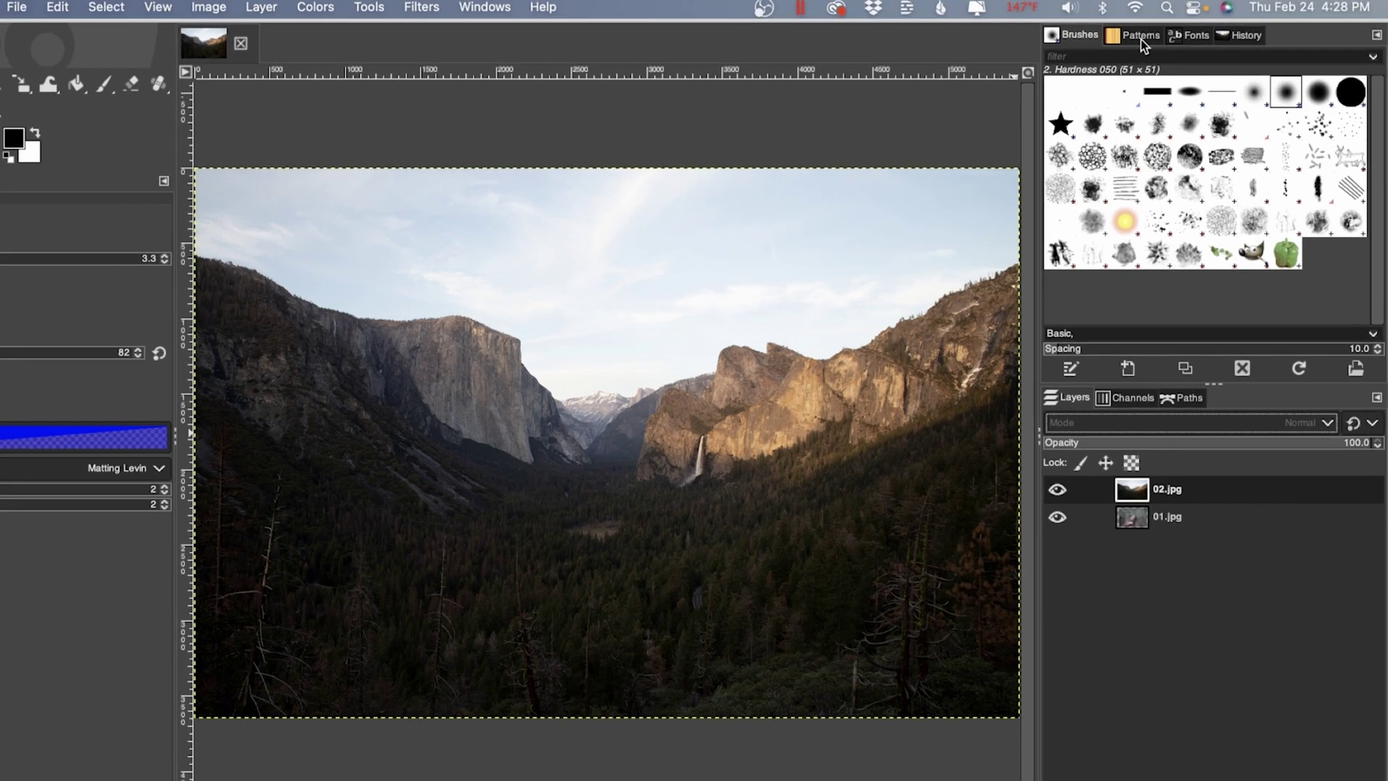
Close the Document History tab through its tab menu's Close Tab
click(1157, 36)
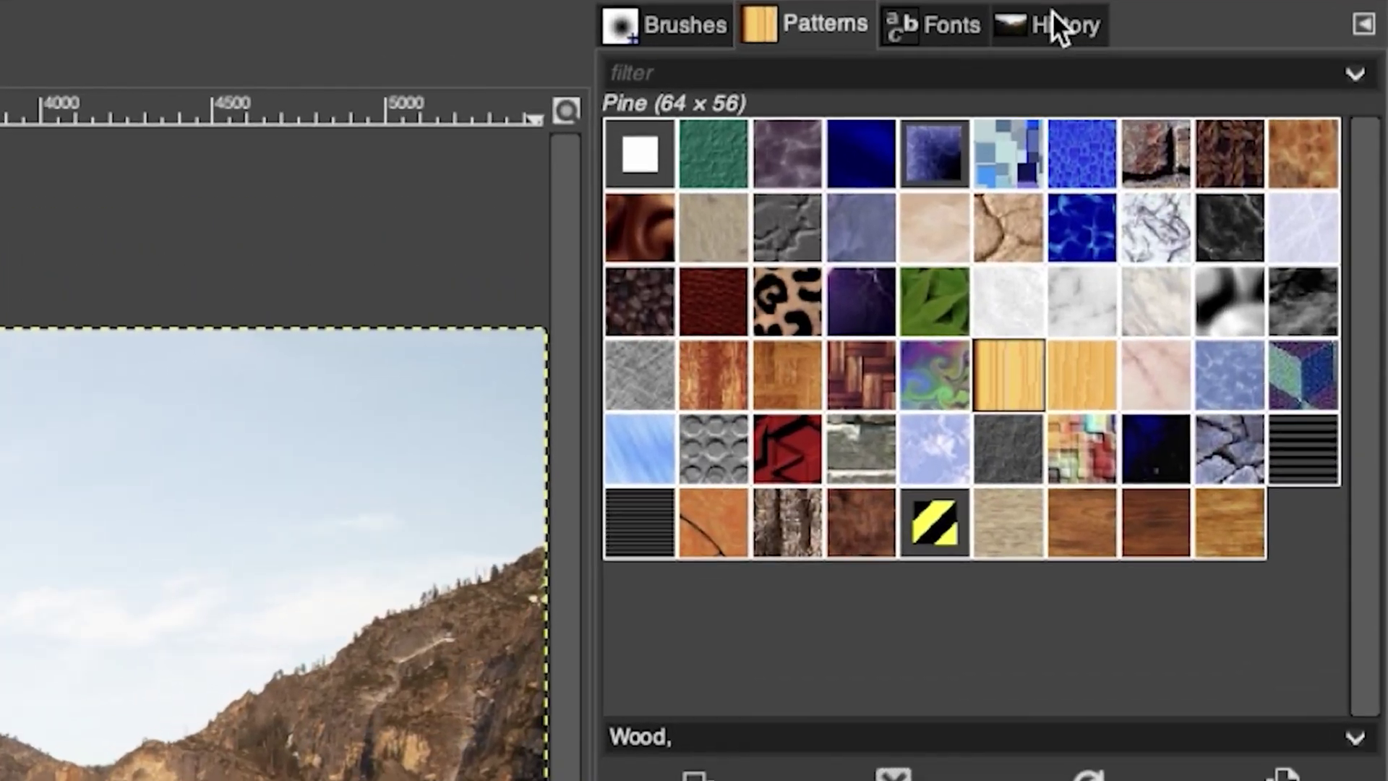
click(1255, 36)
click(946, 28)
click(1031, 25)
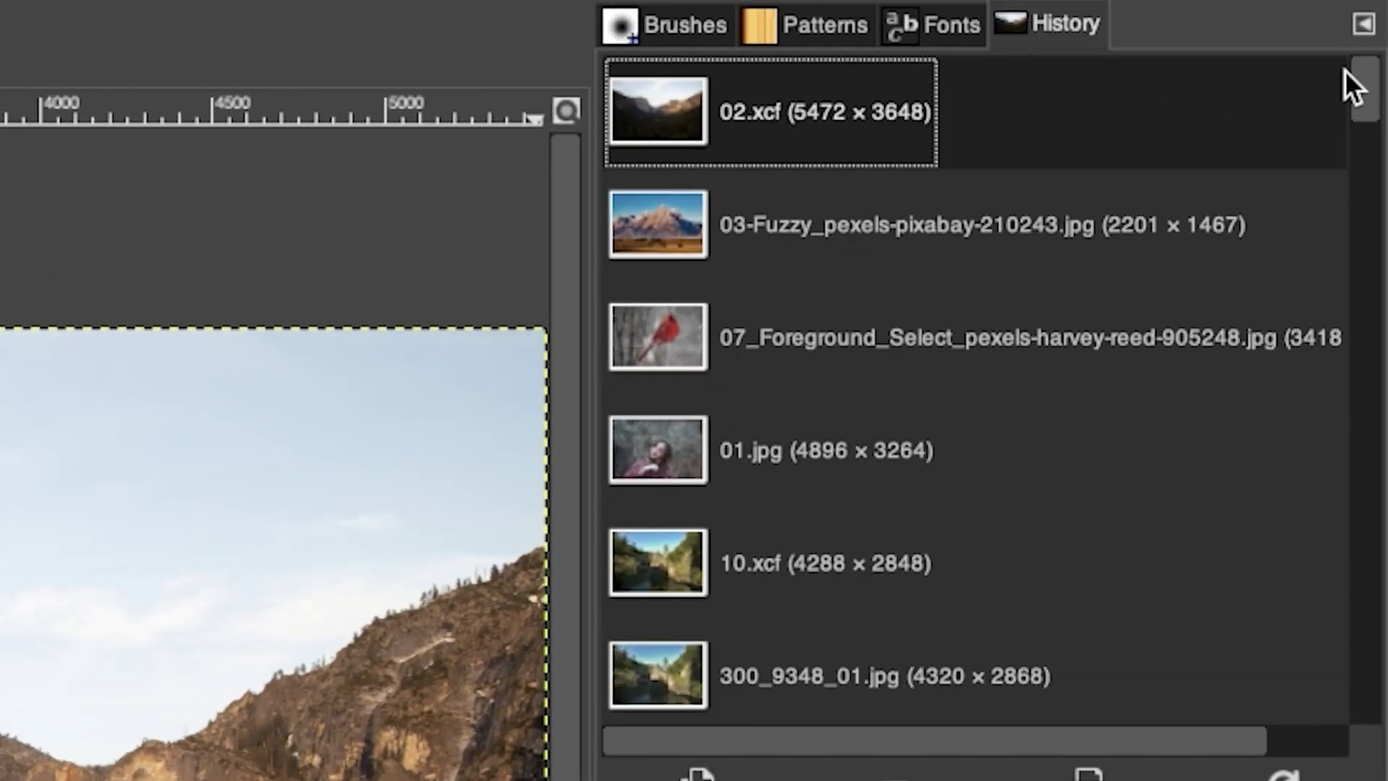
click(1363, 24)
click(1372, 22)
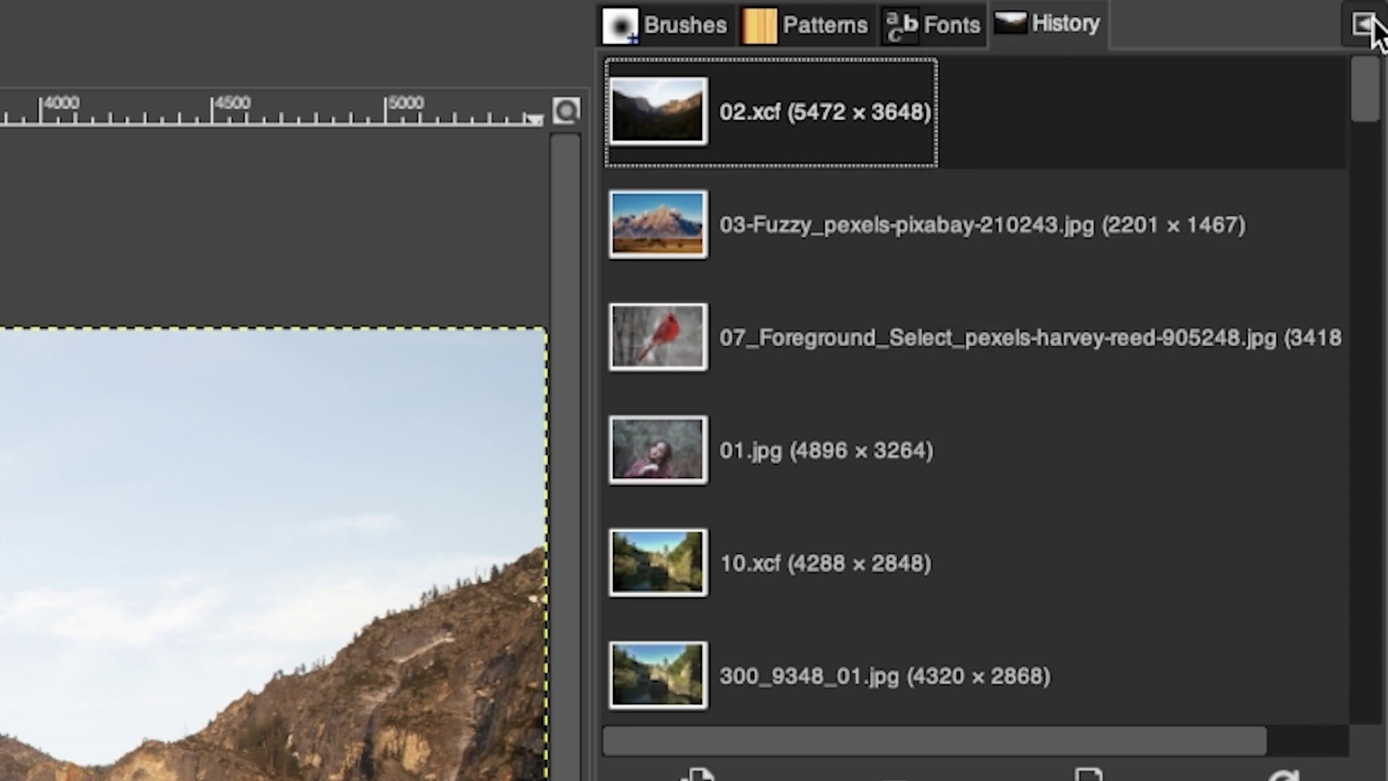
click(1372, 21)
click(1078, 116)
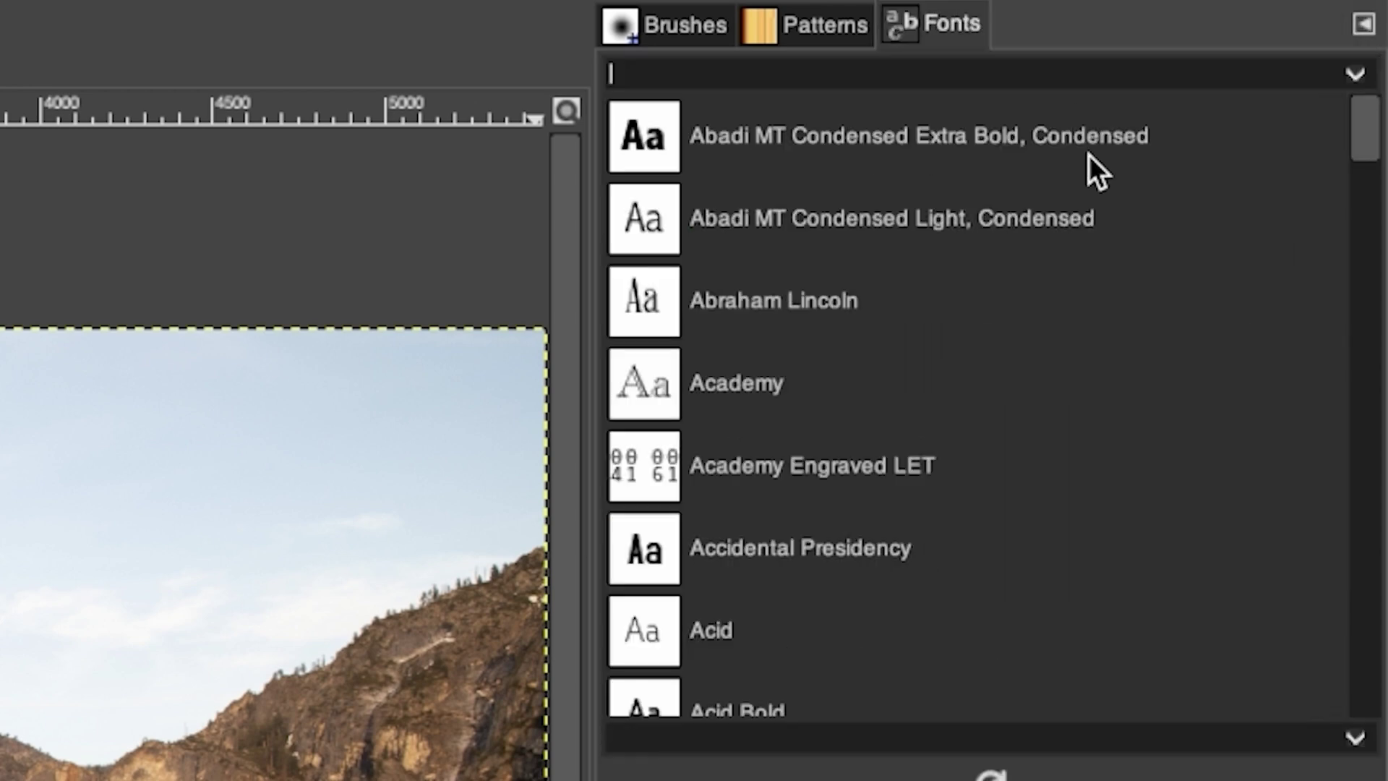
Close the Fonts and Patterns tabs, leaving only Brushes in the upper dock
click(1364, 24)
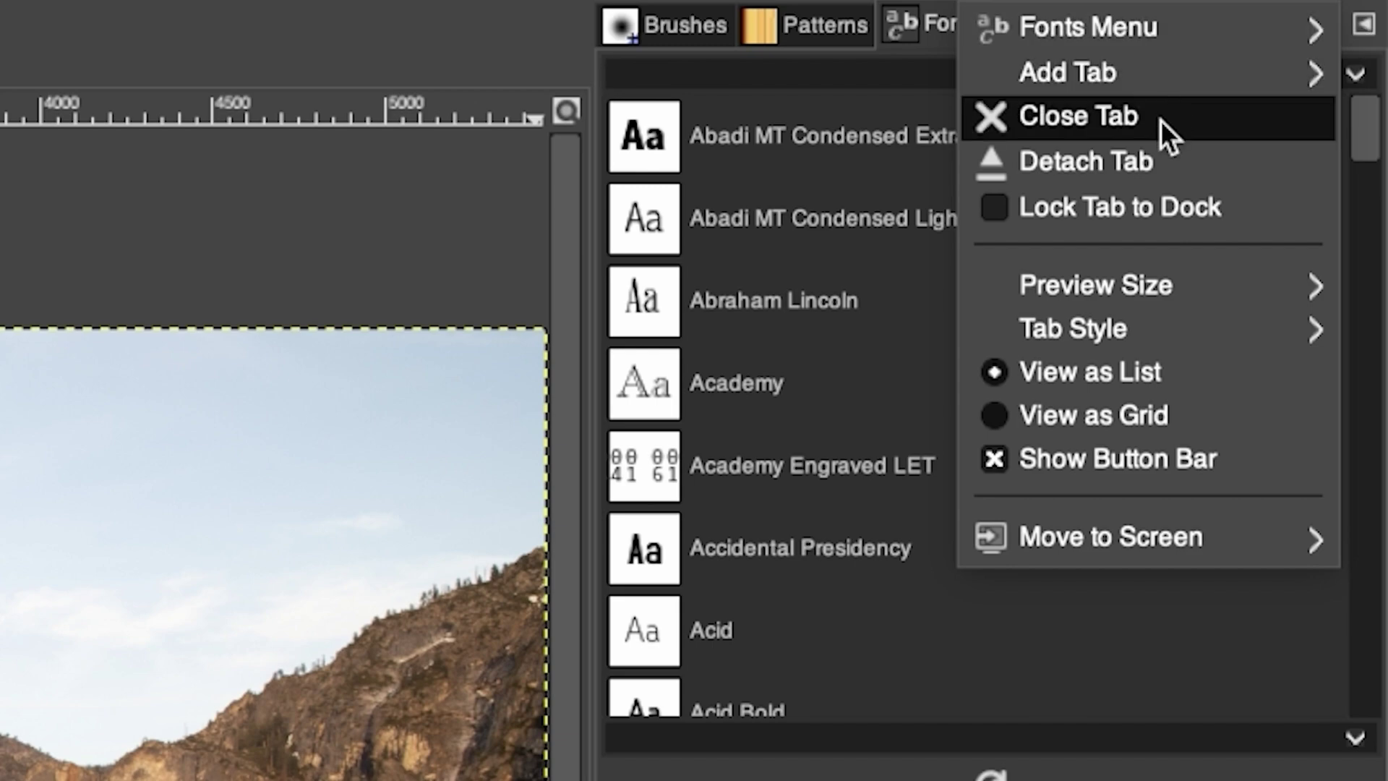
click(1160, 120)
click(1362, 25)
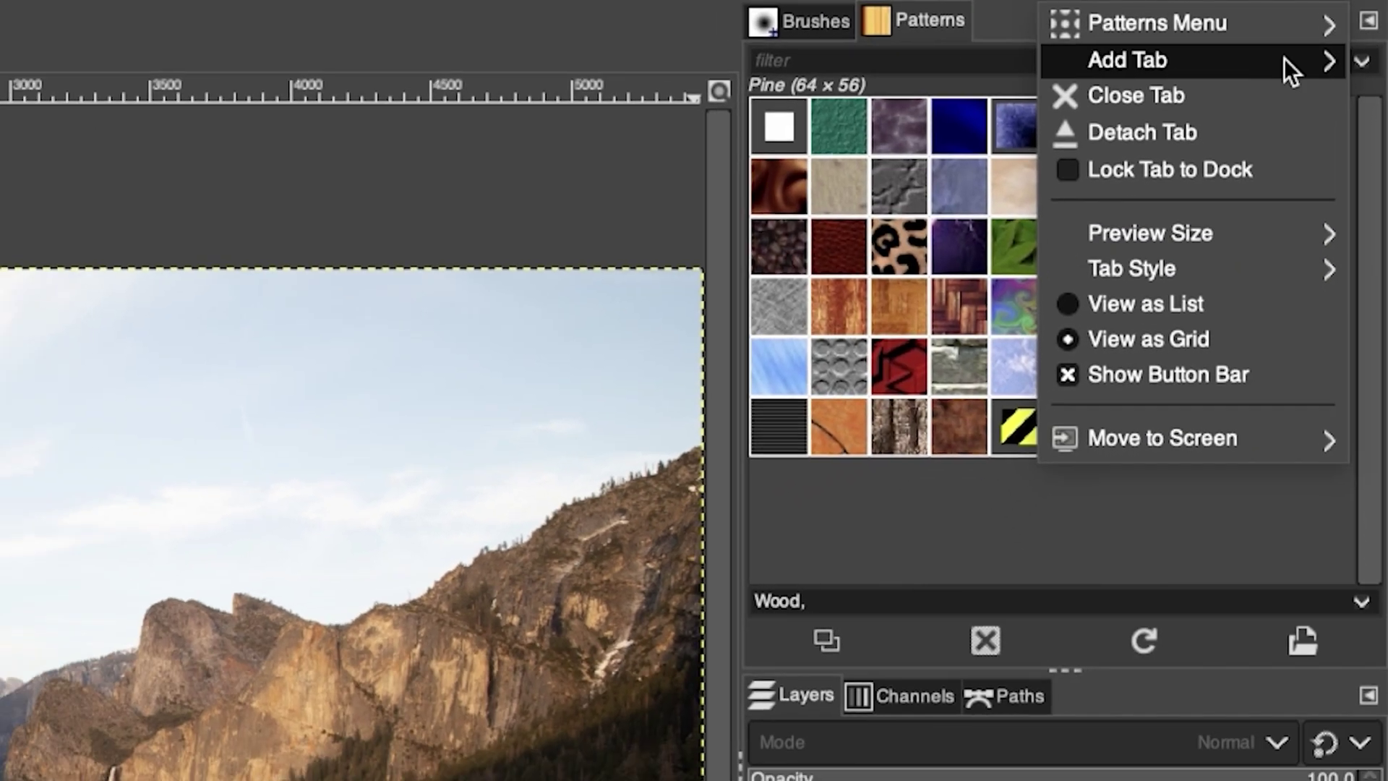
click(1200, 117)
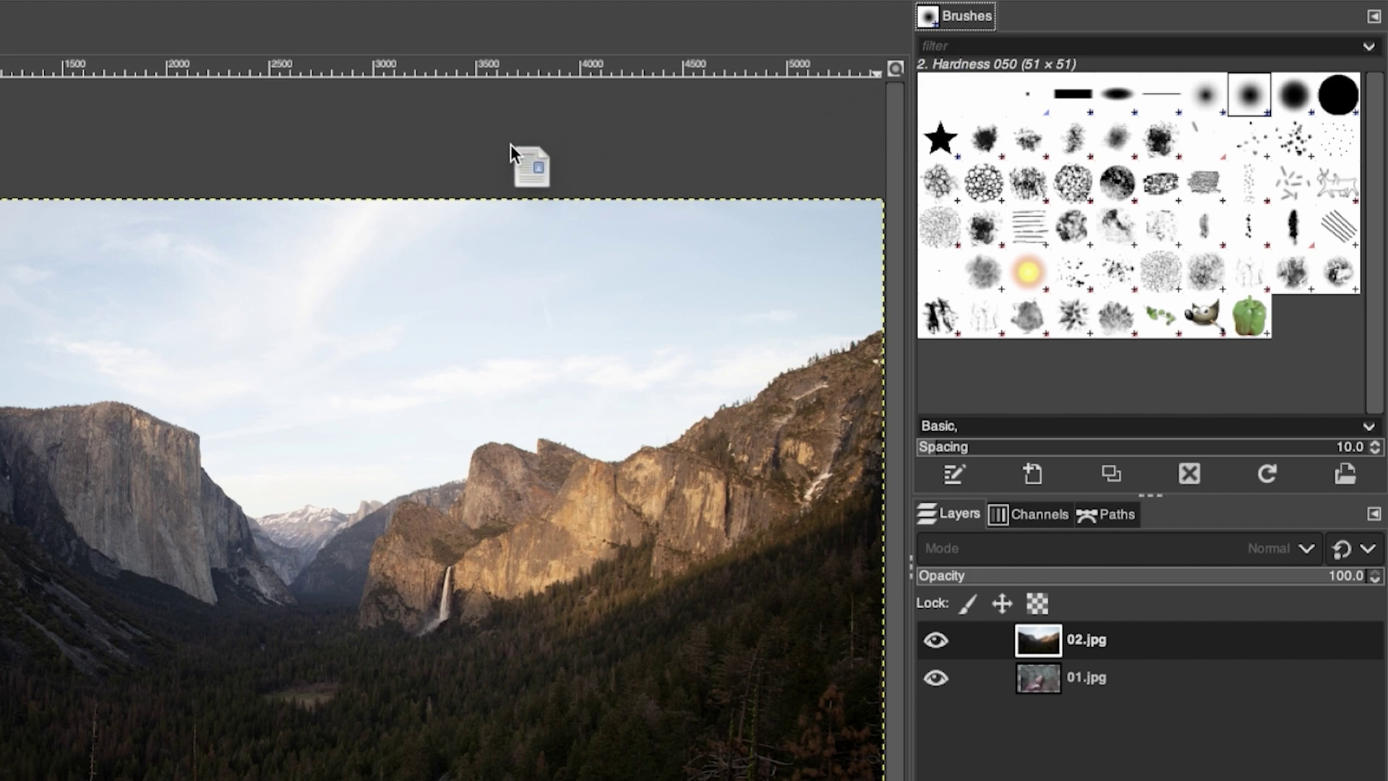
Drag the Paths tab out into a floating window and move it down over the canvas
drag(511, 144, 515, 143)
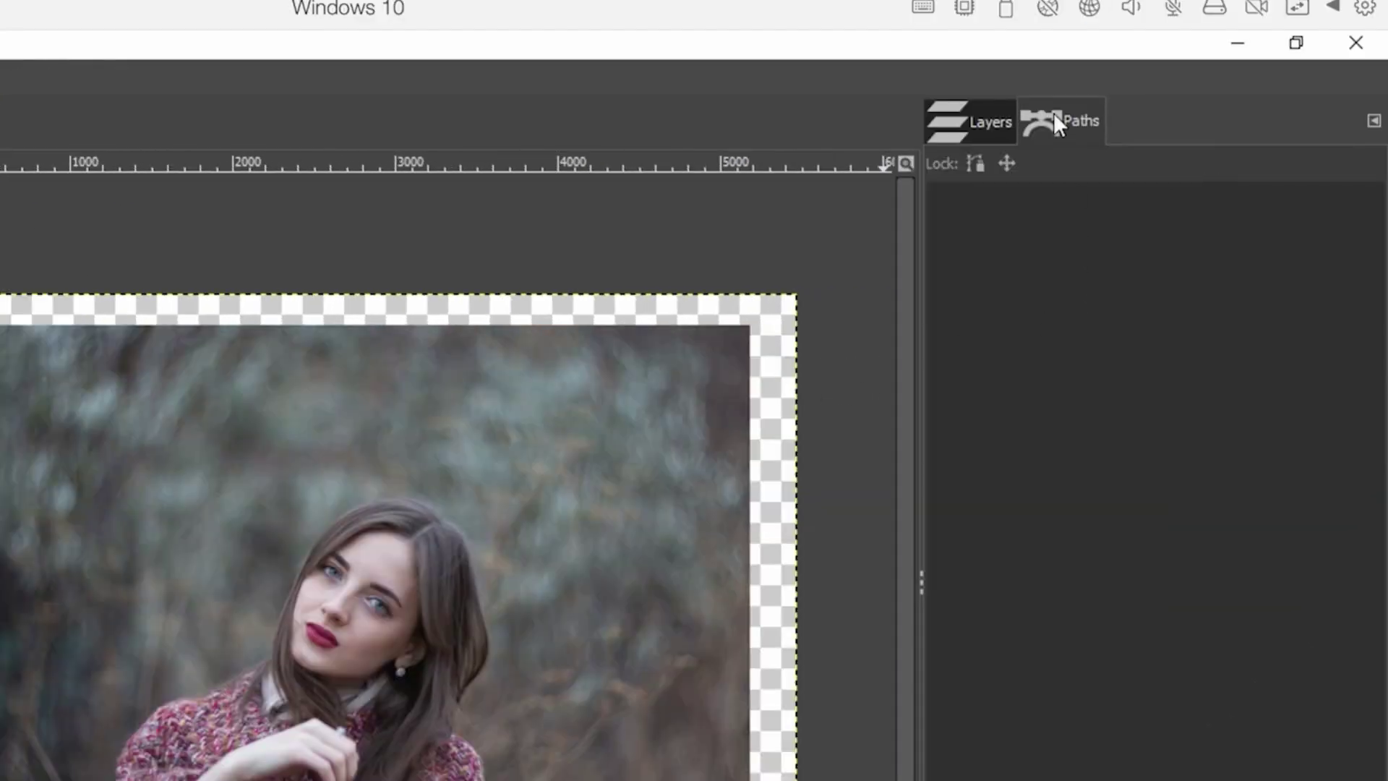
drag(1054, 116, 477, 293)
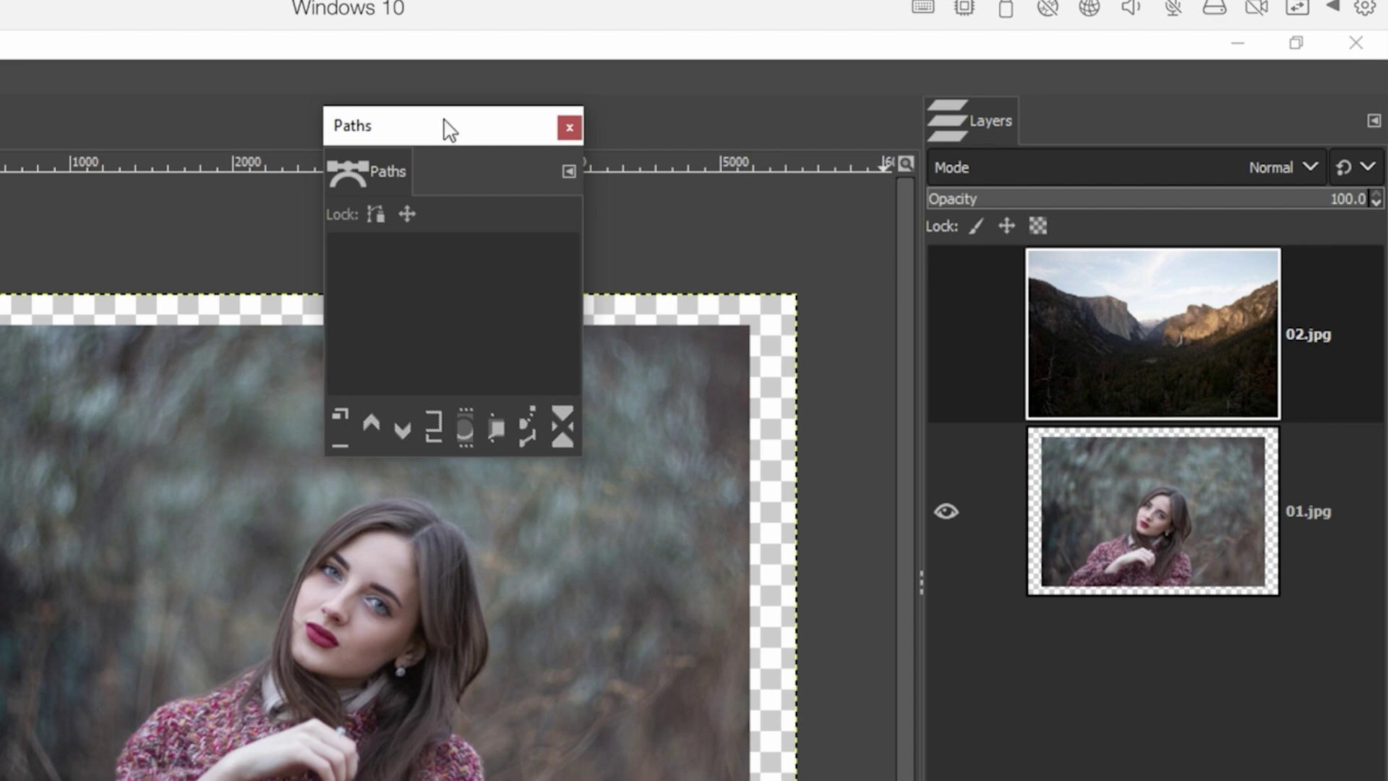
drag(446, 128, 529, 315)
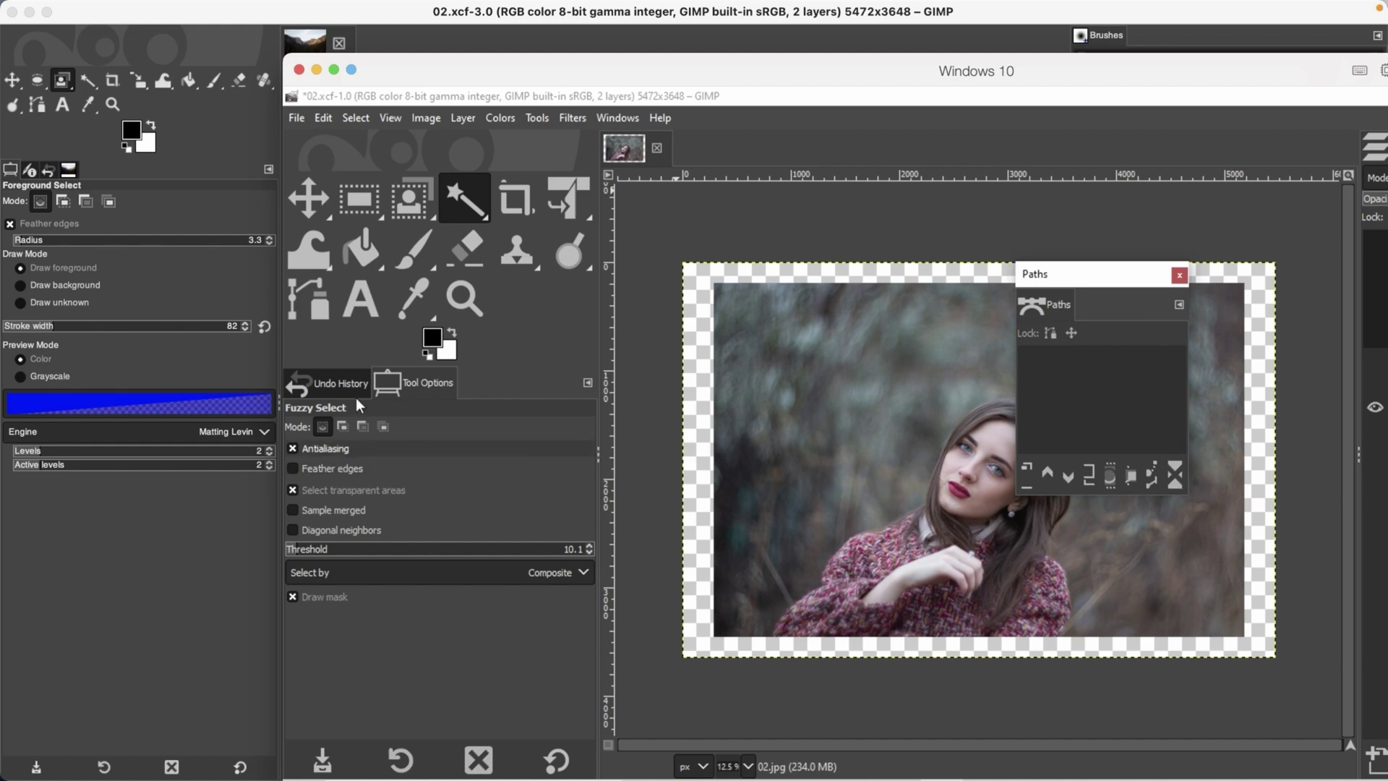
Minimize the Windows 10 VM and drag the Brushes tab into the Layers/Channels/Paths tab bar
click(317, 70)
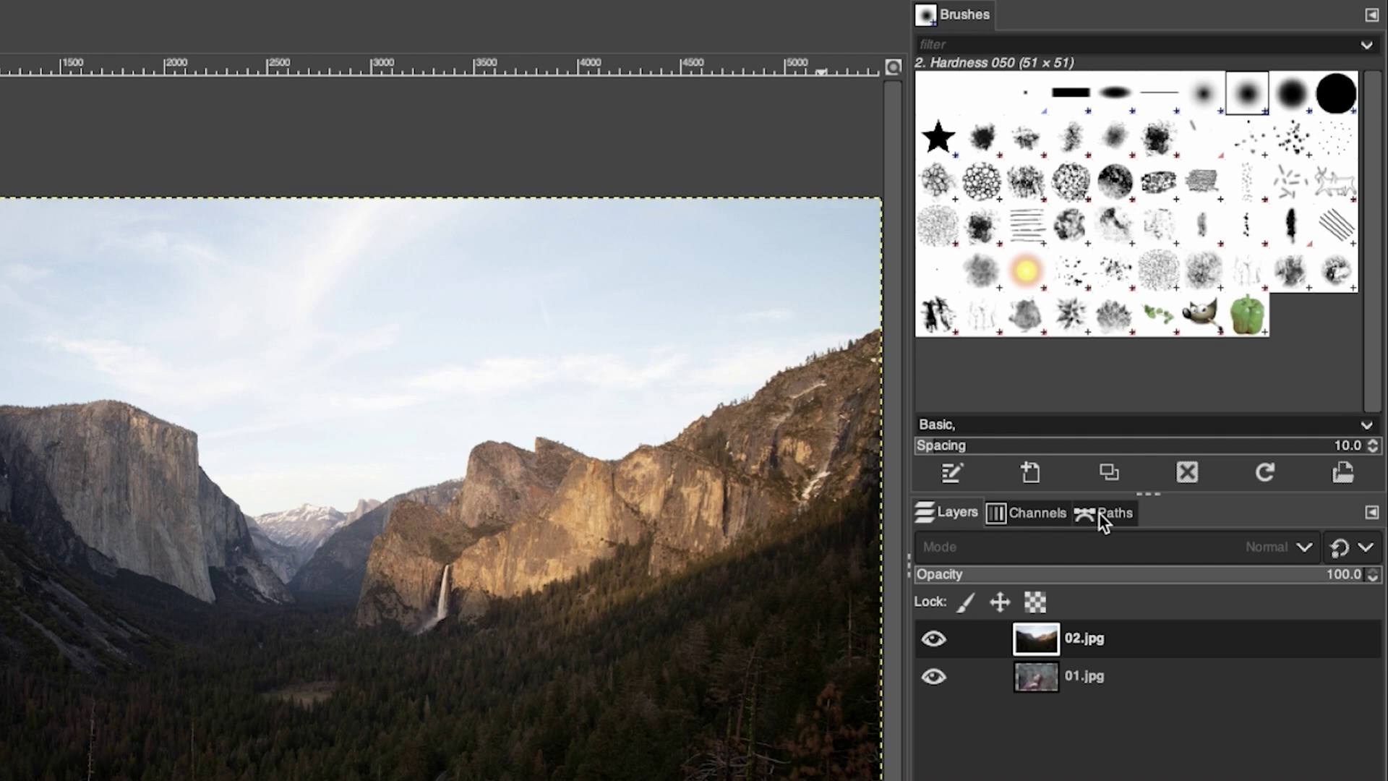
click(948, 16)
mouse_move(964, 16)
mouse_down()
mouse_move(1214, 533)
mouse_move(1203, 528)
mouse_up()
Cycle through the Paths, Channels and Brushes tabs, ending back on Layers
click(1105, 22)
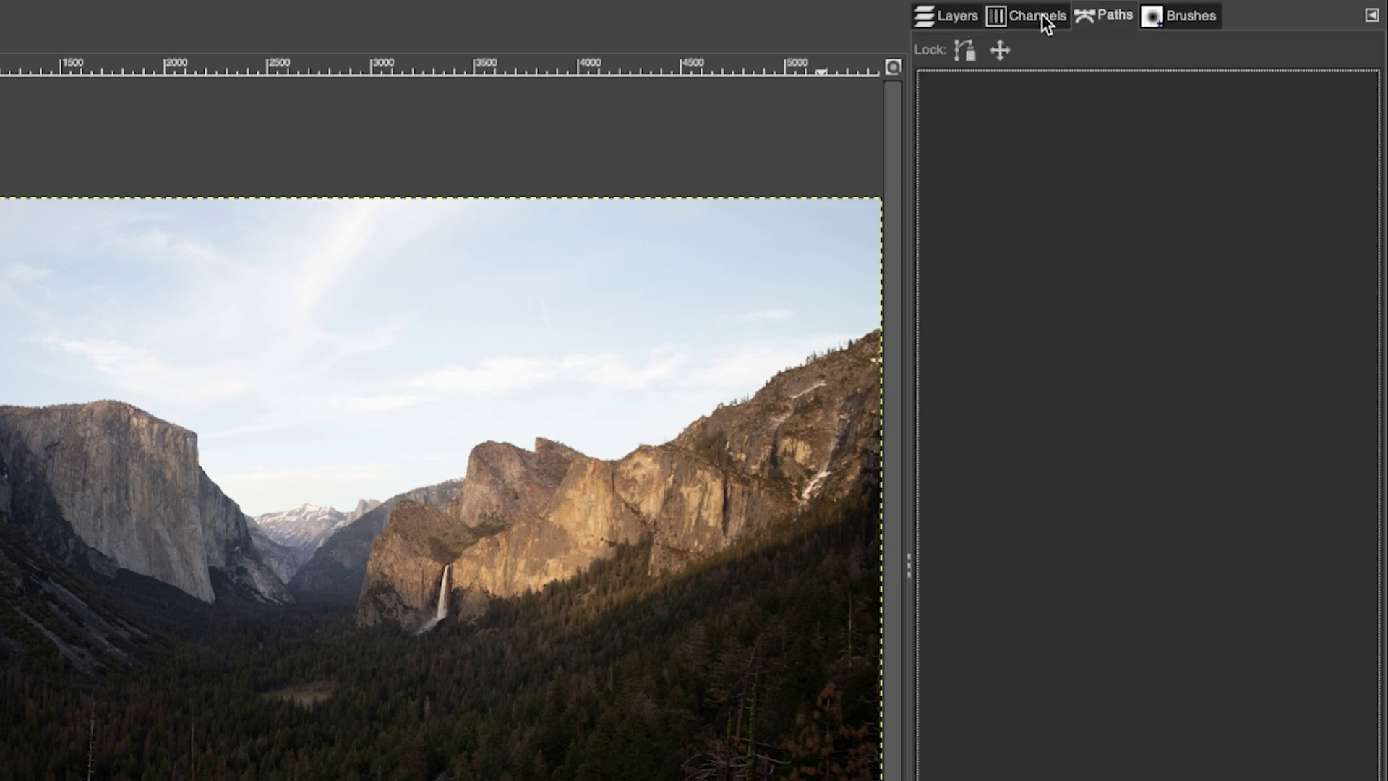
click(1043, 16)
click(1117, 18)
click(1180, 19)
click(1095, 16)
click(1005, 16)
click(954, 16)
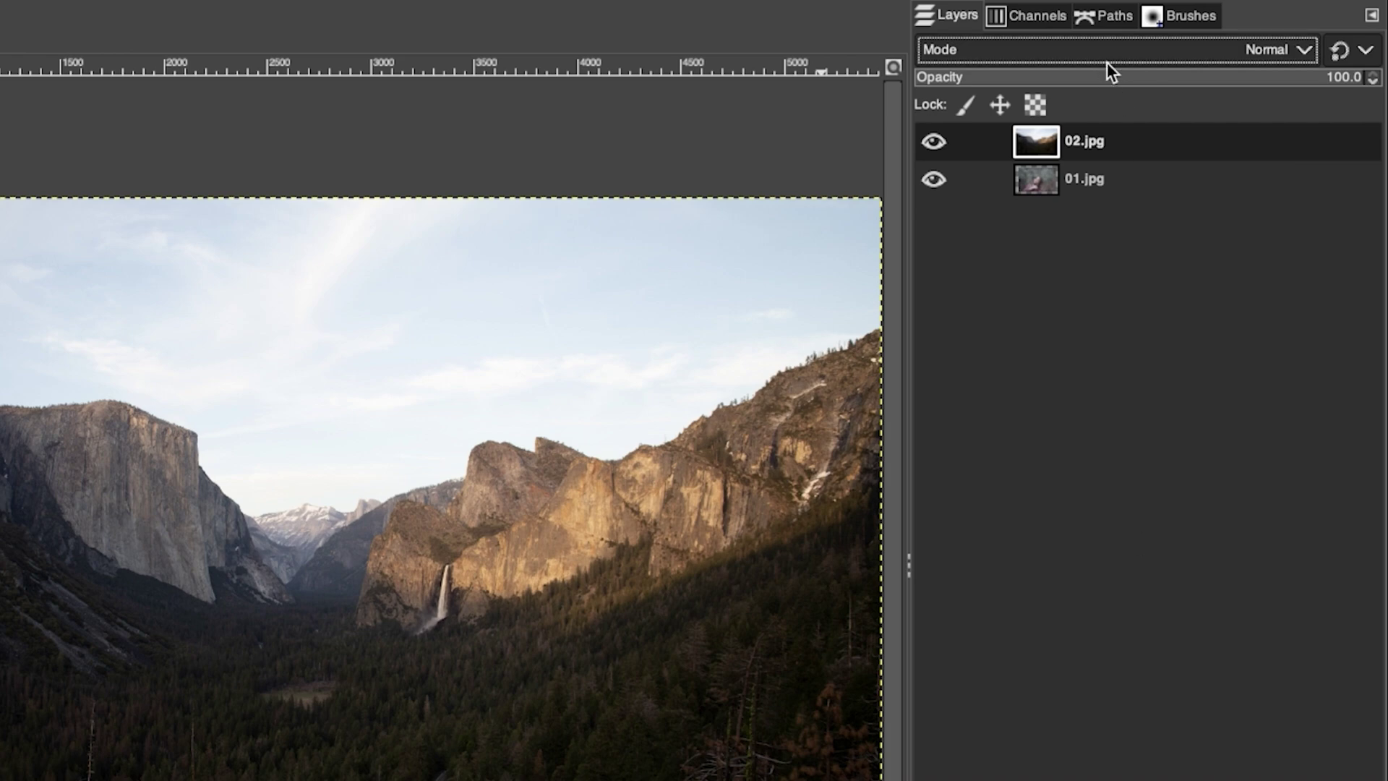
Drag the Paths tab to the right dock's bottom edge so it docks separately below Brushes
drag(1092, 15, 1269, 780)
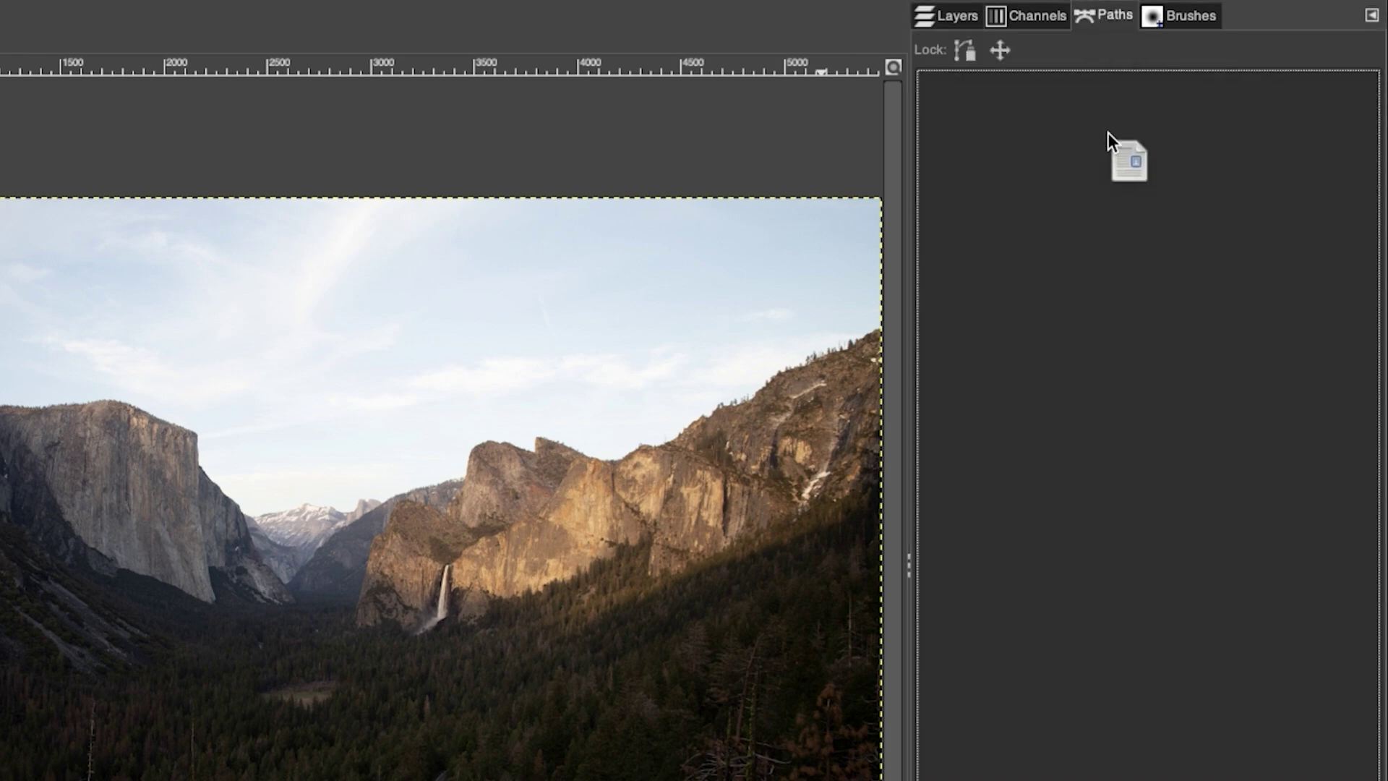
drag(1269, 648, 1322, 755)
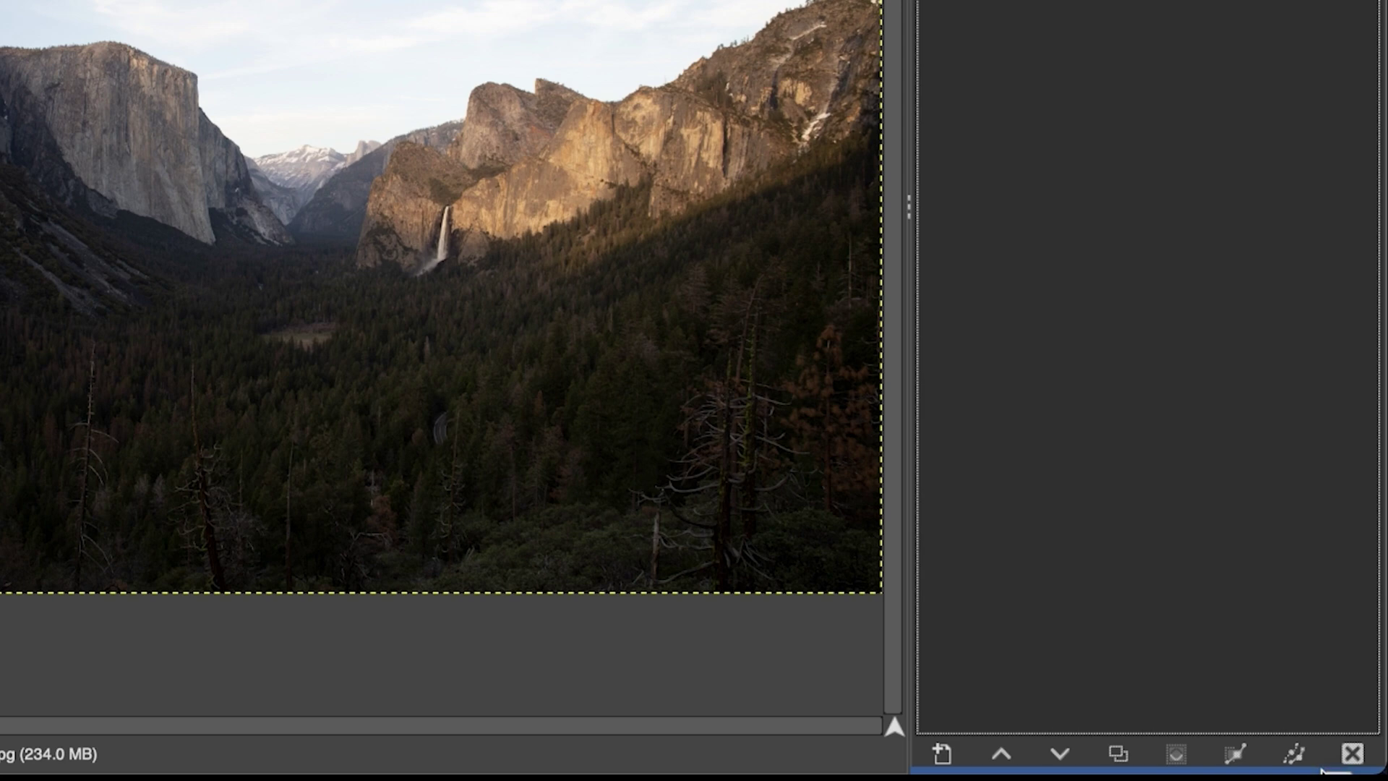
drag(1323, 772, 1323, 771)
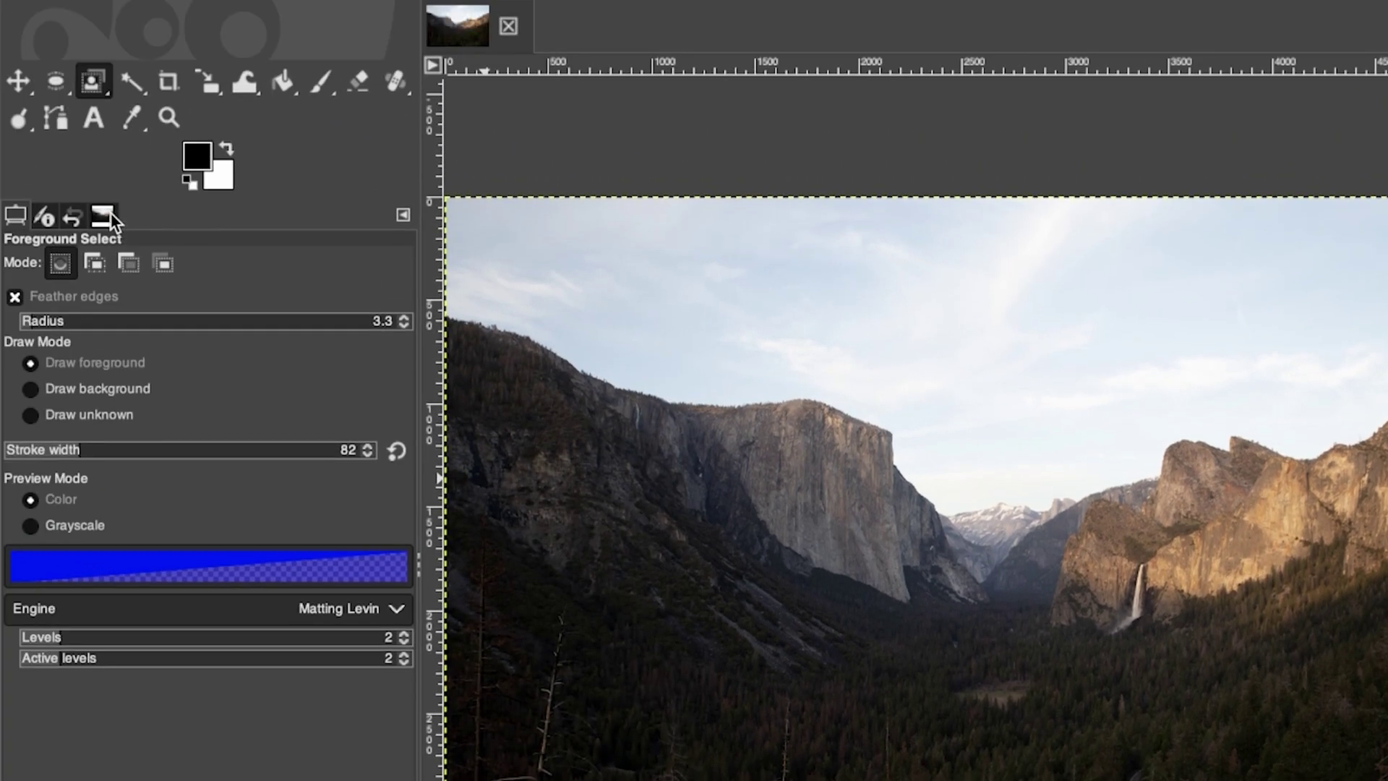
Drag the Images tab from the left dock into the right dock's tab bar beside Brushes
click(102, 215)
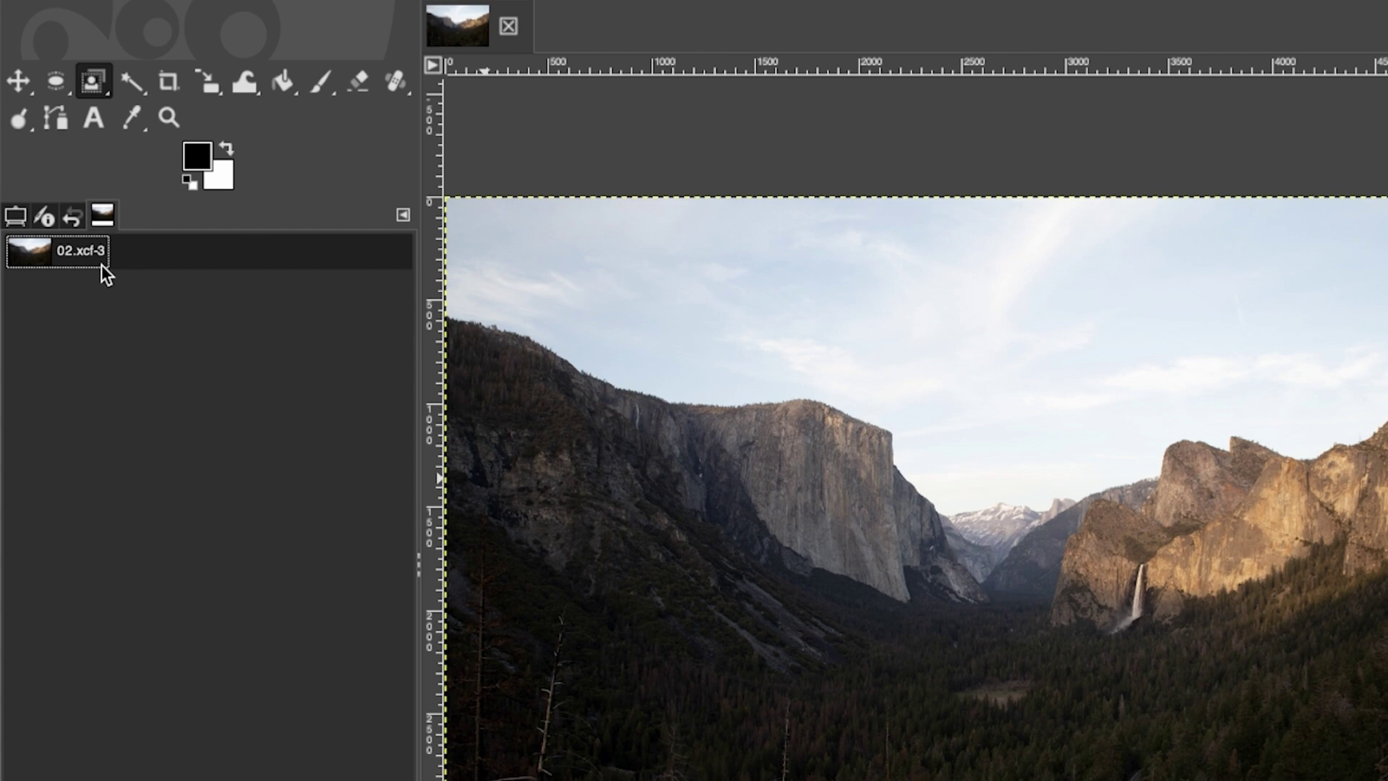
click(103, 219)
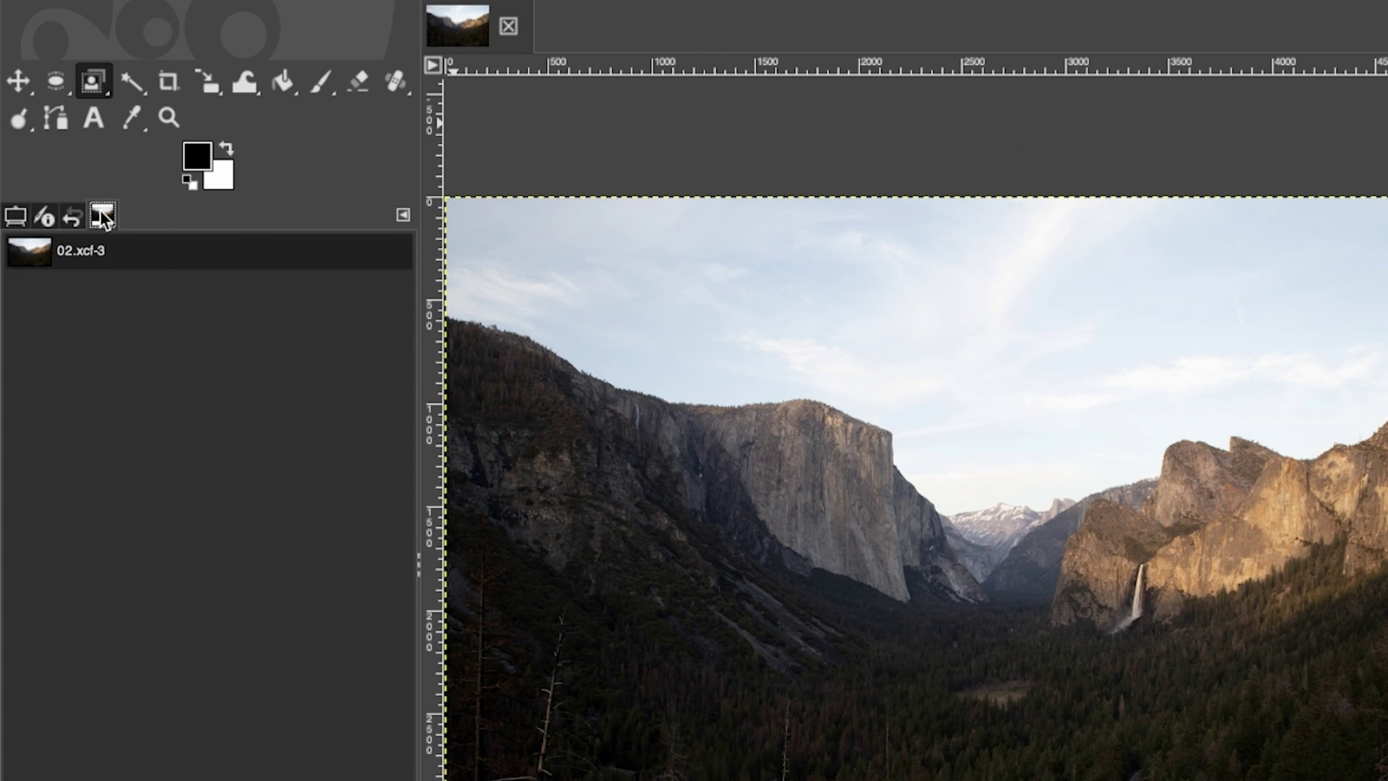
mouse_move(103, 218)
mouse_down()
mouse_move(1253, 365)
mouse_move(1387, 312)
mouse_move(1387, 405)
mouse_up()
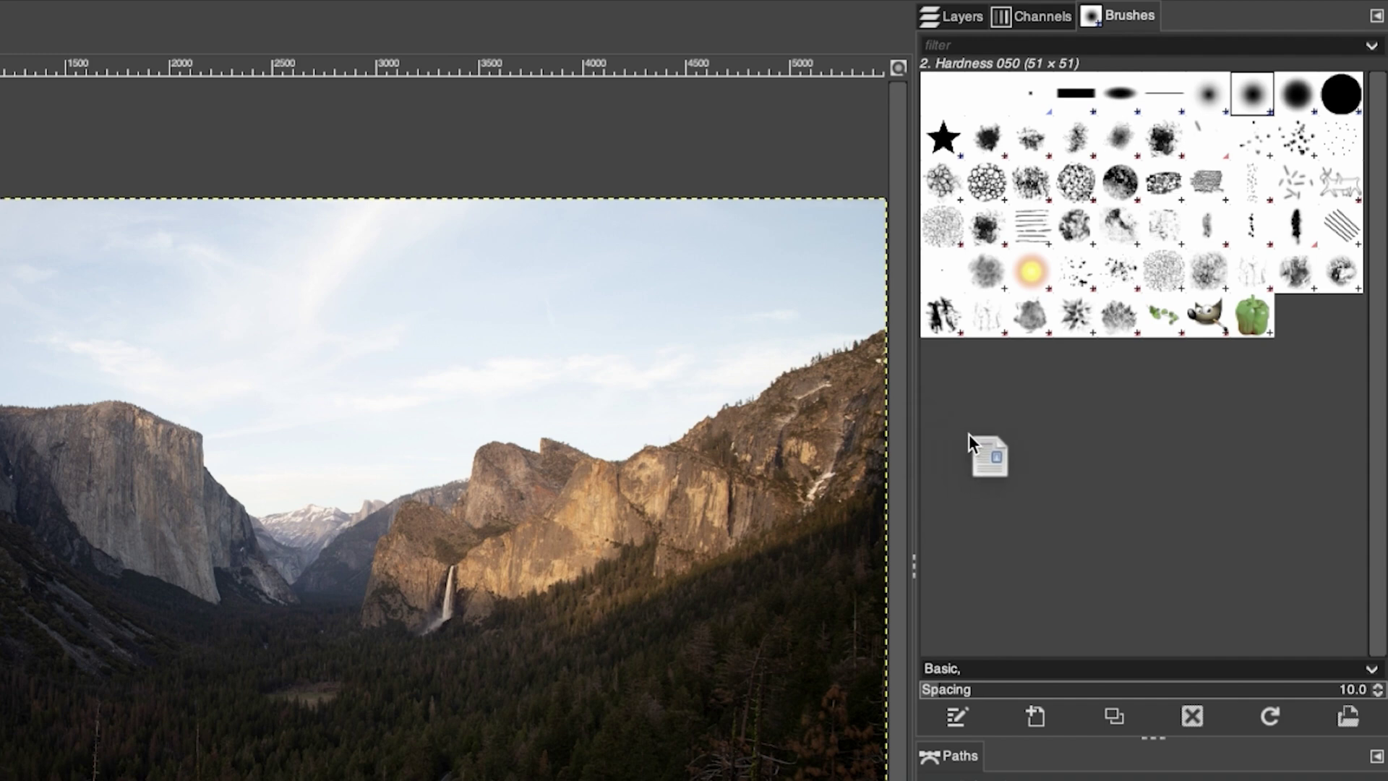
mouse_move(969, 434)
mouse_down()
mouse_move(1021, 92)
mouse_move(968, 29)
mouse_move(957, 47)
mouse_move(956, 23)
mouse_move(974, 41)
mouse_up()
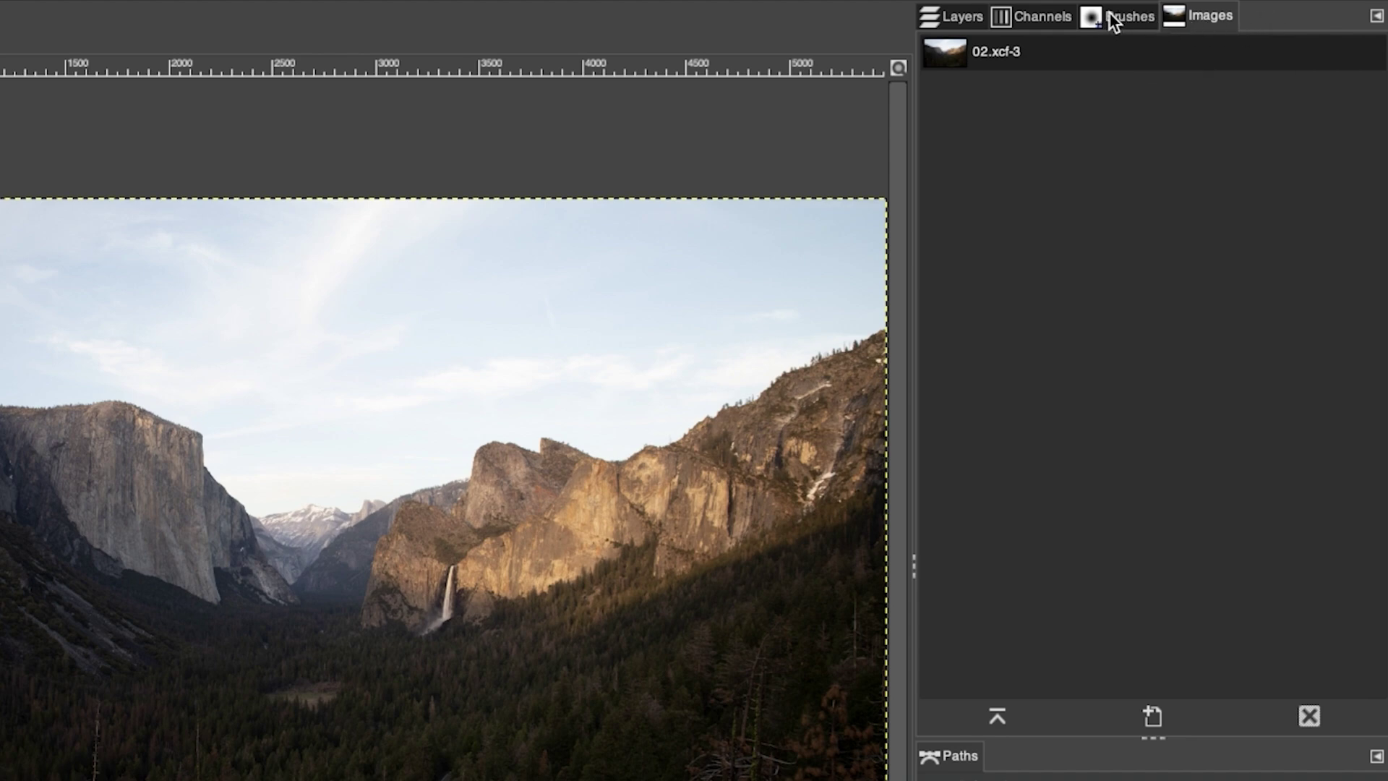
Move Images ahead of Brushes, then close the Images and Brushes tabs
mouse_move(1206, 15)
mouse_down()
mouse_move(1192, 24)
mouse_move(1251, 23)
mouse_up()
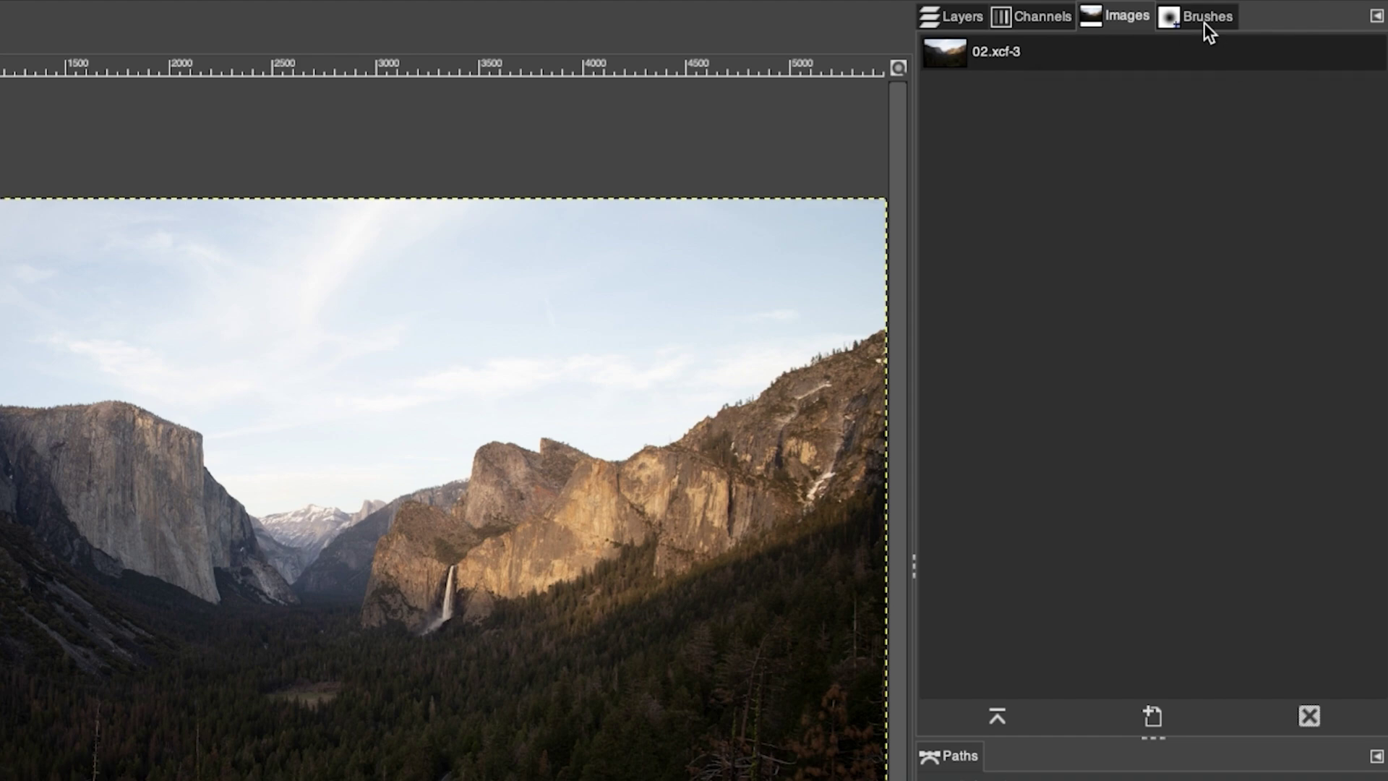
click(1377, 15)
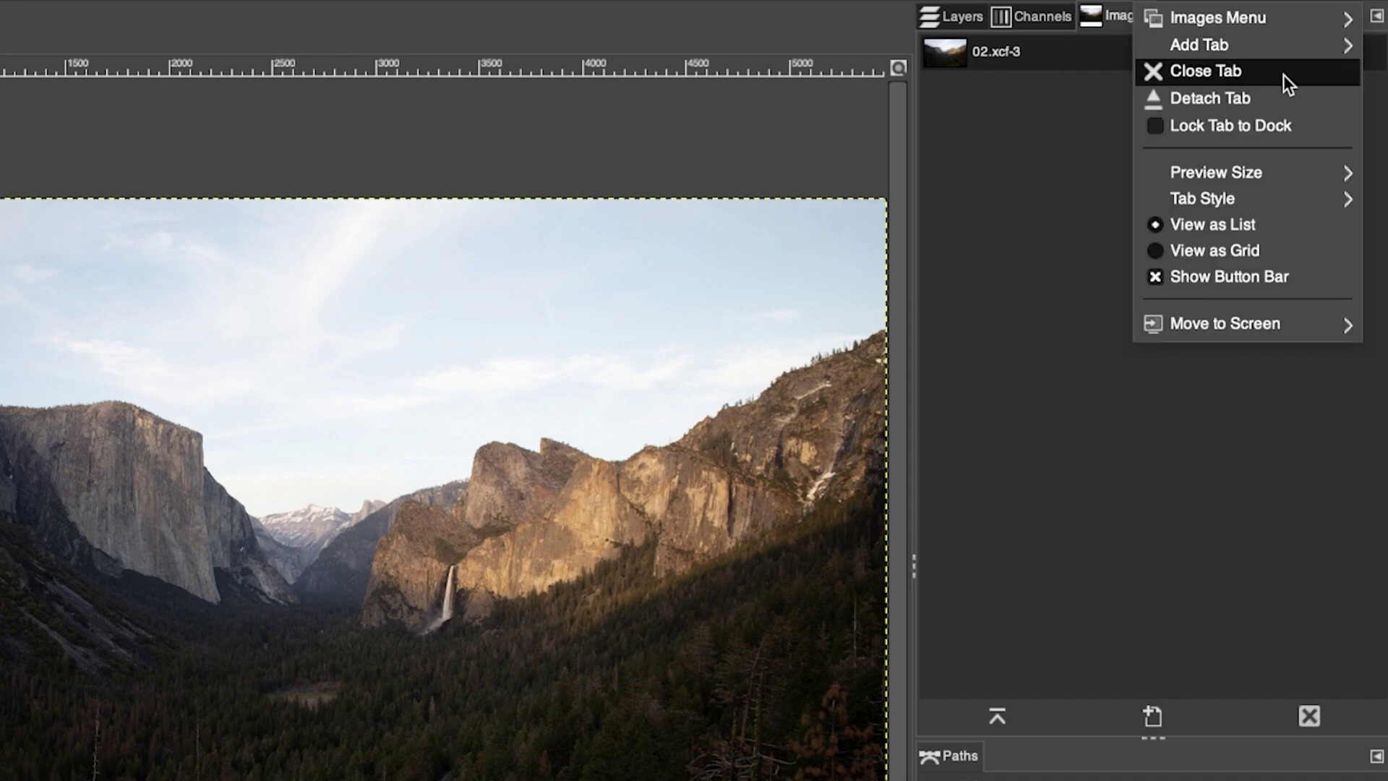
click(1283, 75)
click(1376, 15)
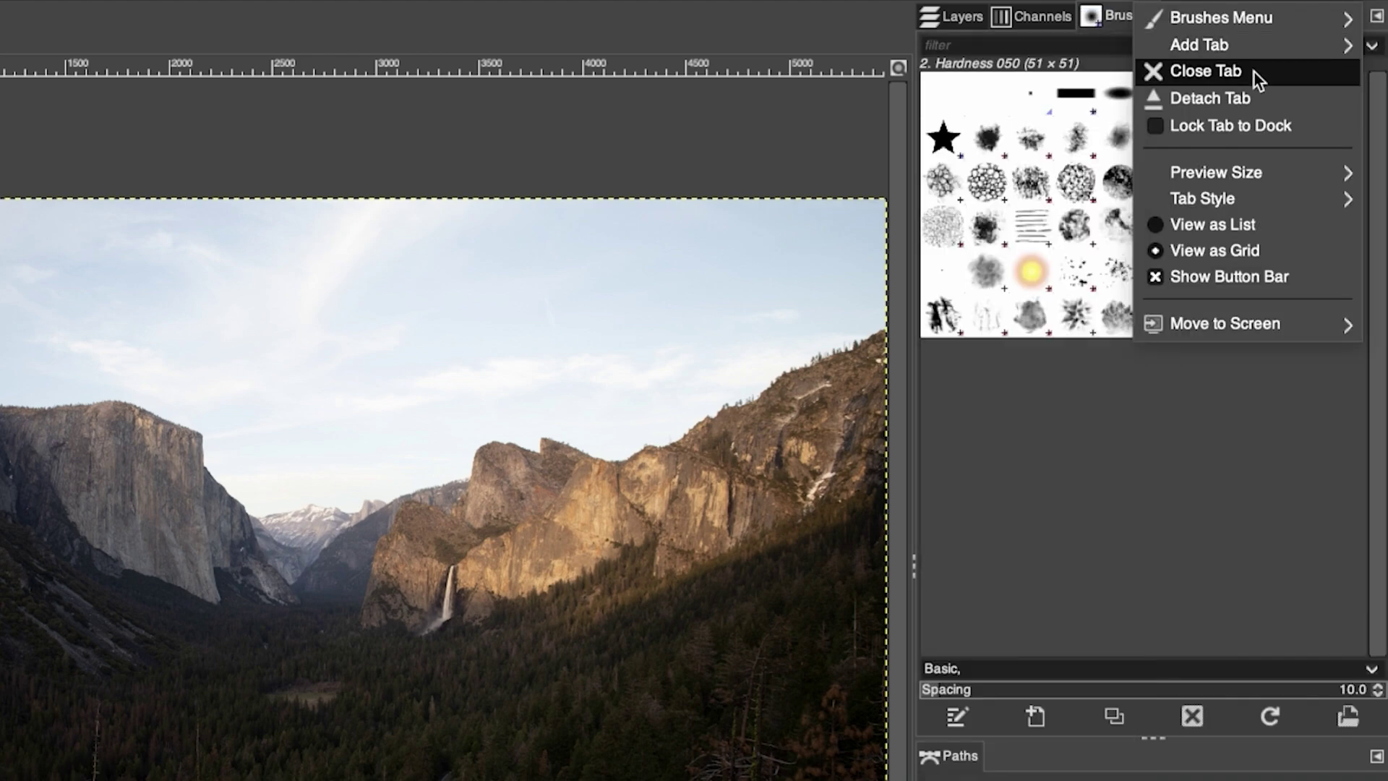
click(1254, 71)
Close the Channels tab and the separate Paths dock, leaving only Layers
click(1377, 15)
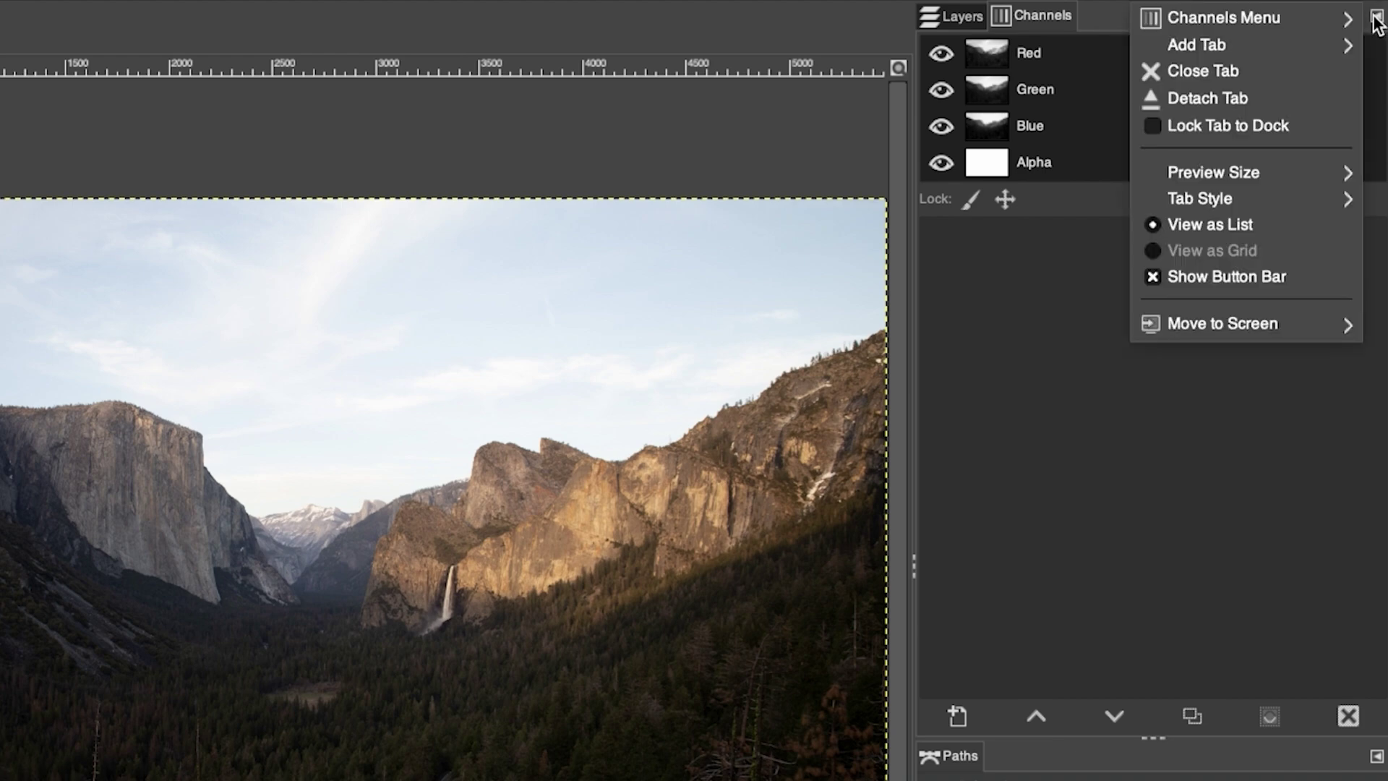
click(1263, 72)
click(1377, 663)
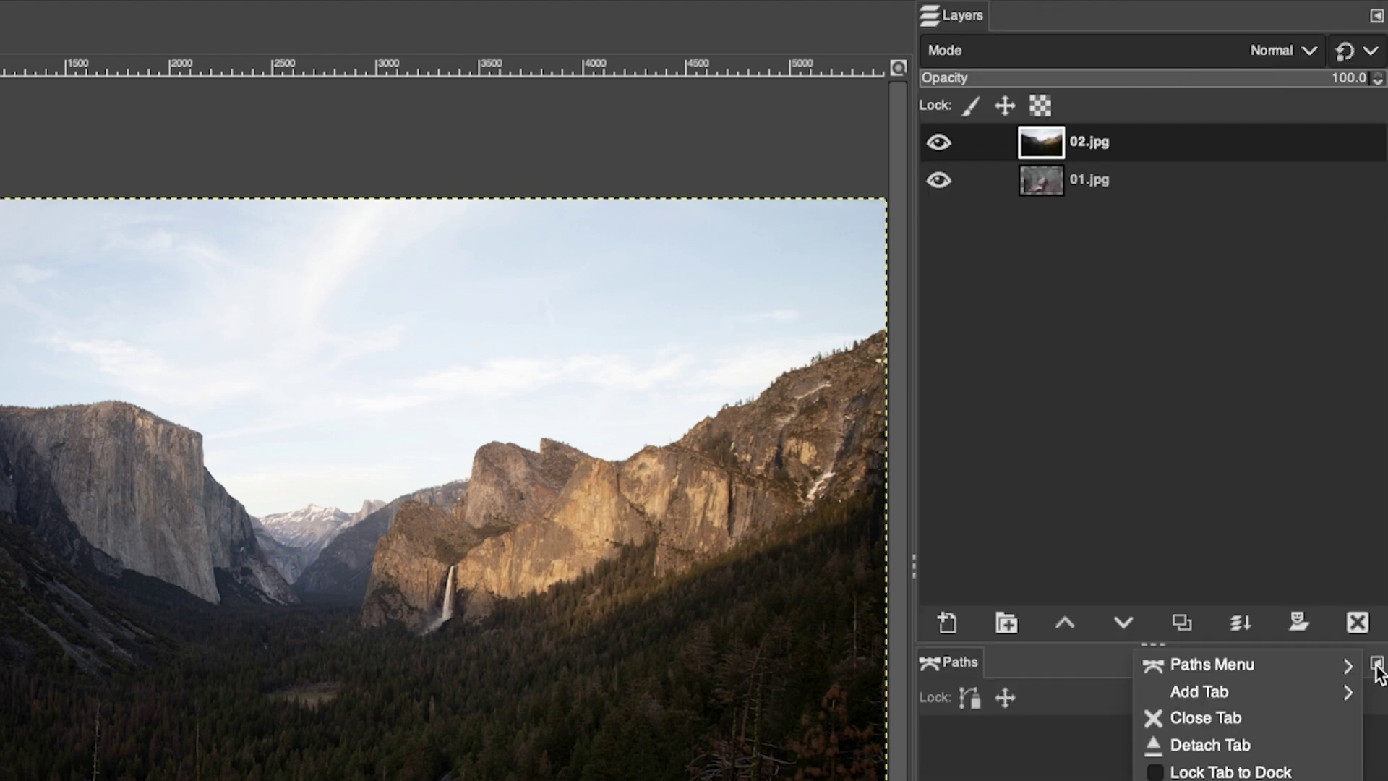
mouse_move(1308, 687)
click(1292, 719)
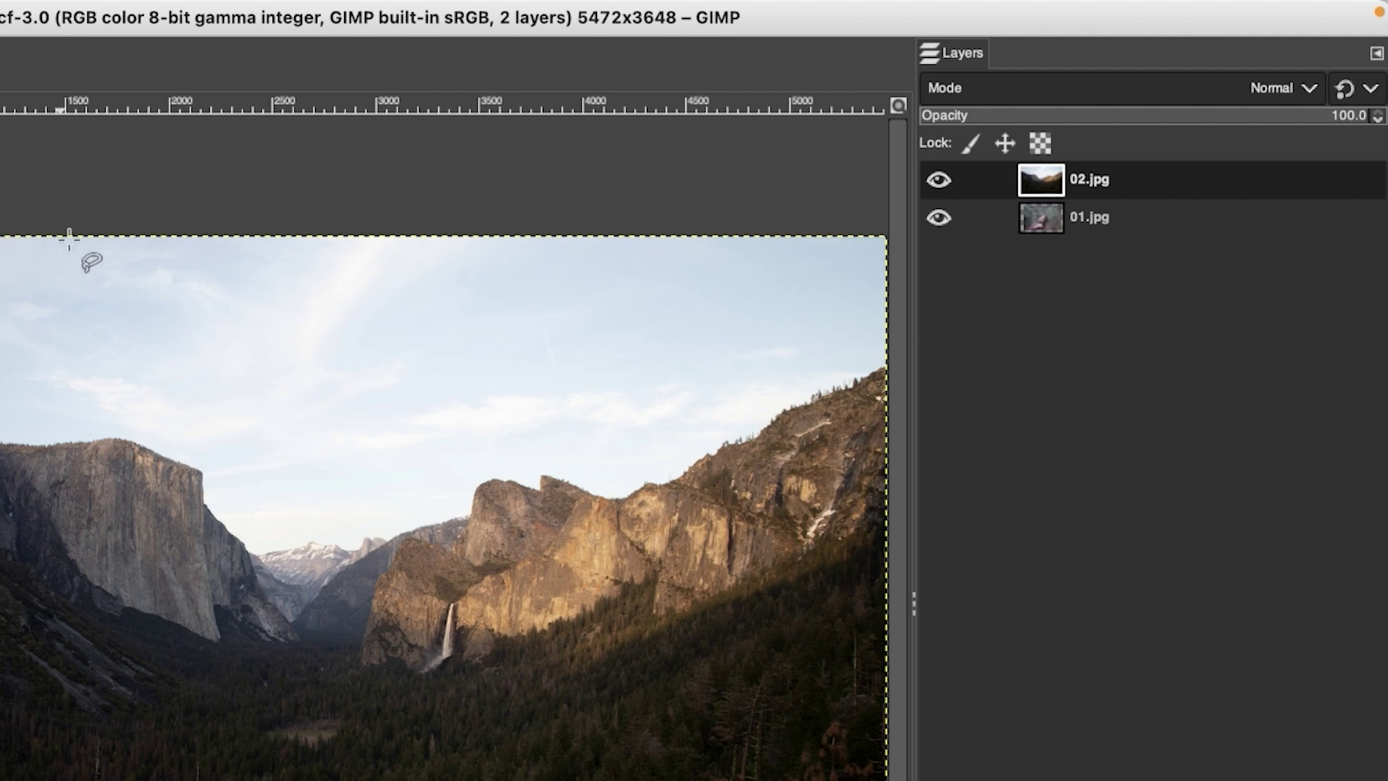
click(178, 15)
mouse_move(178, 85)
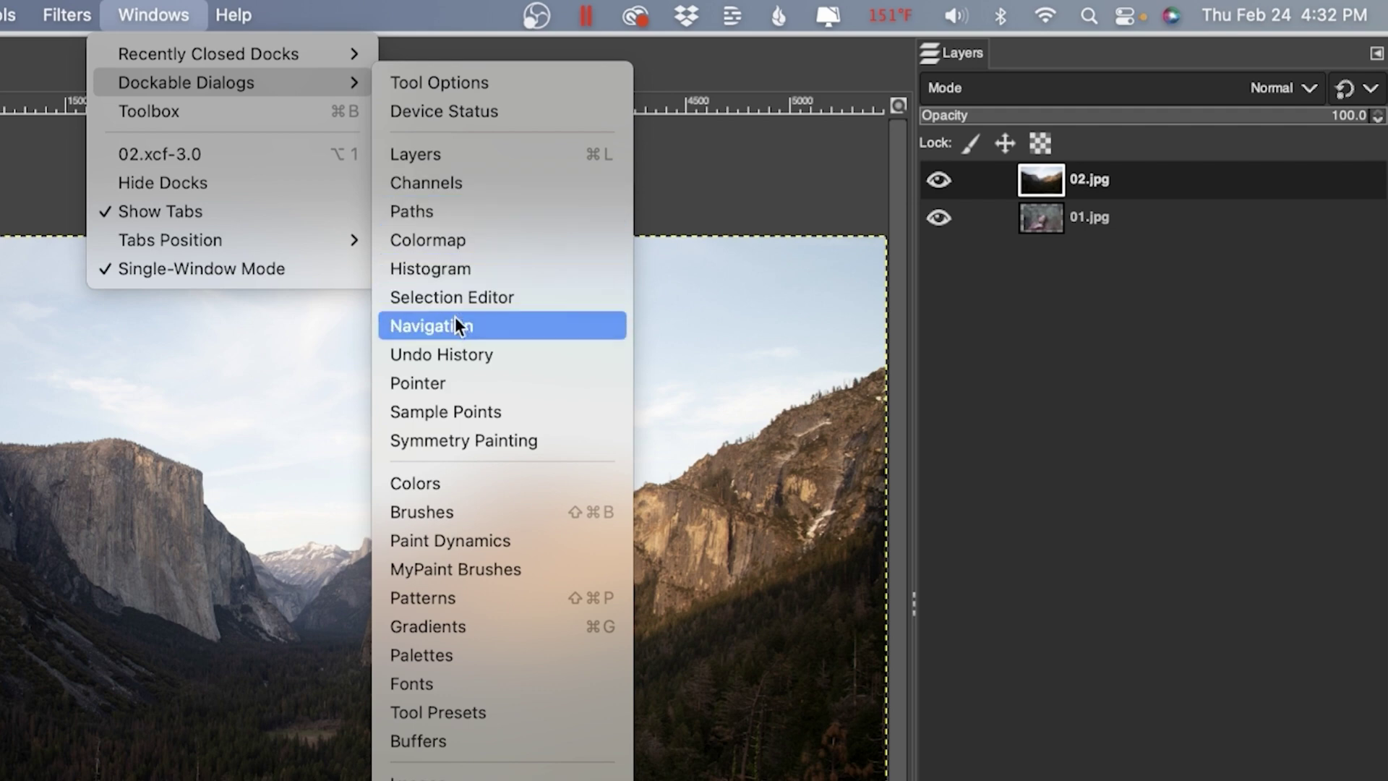
click(470, 269)
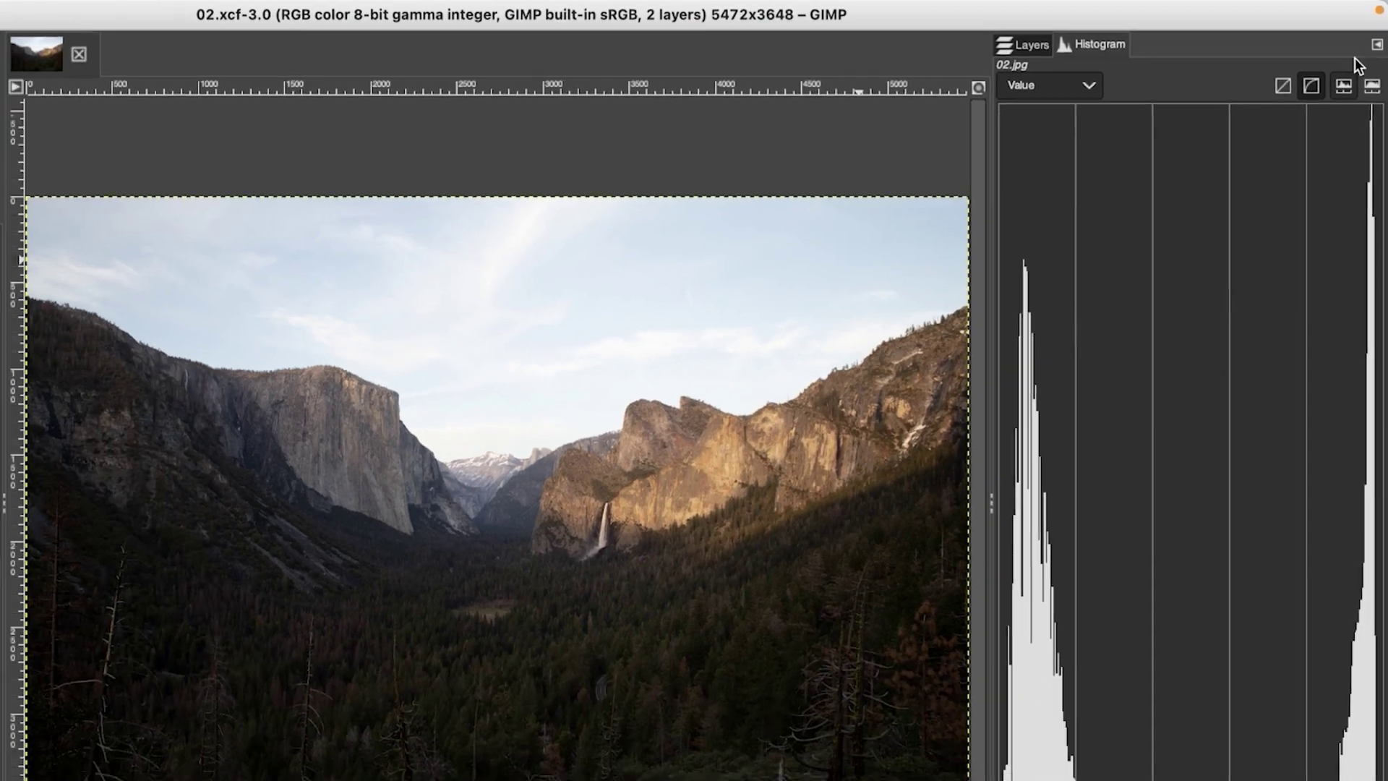
click(1376, 53)
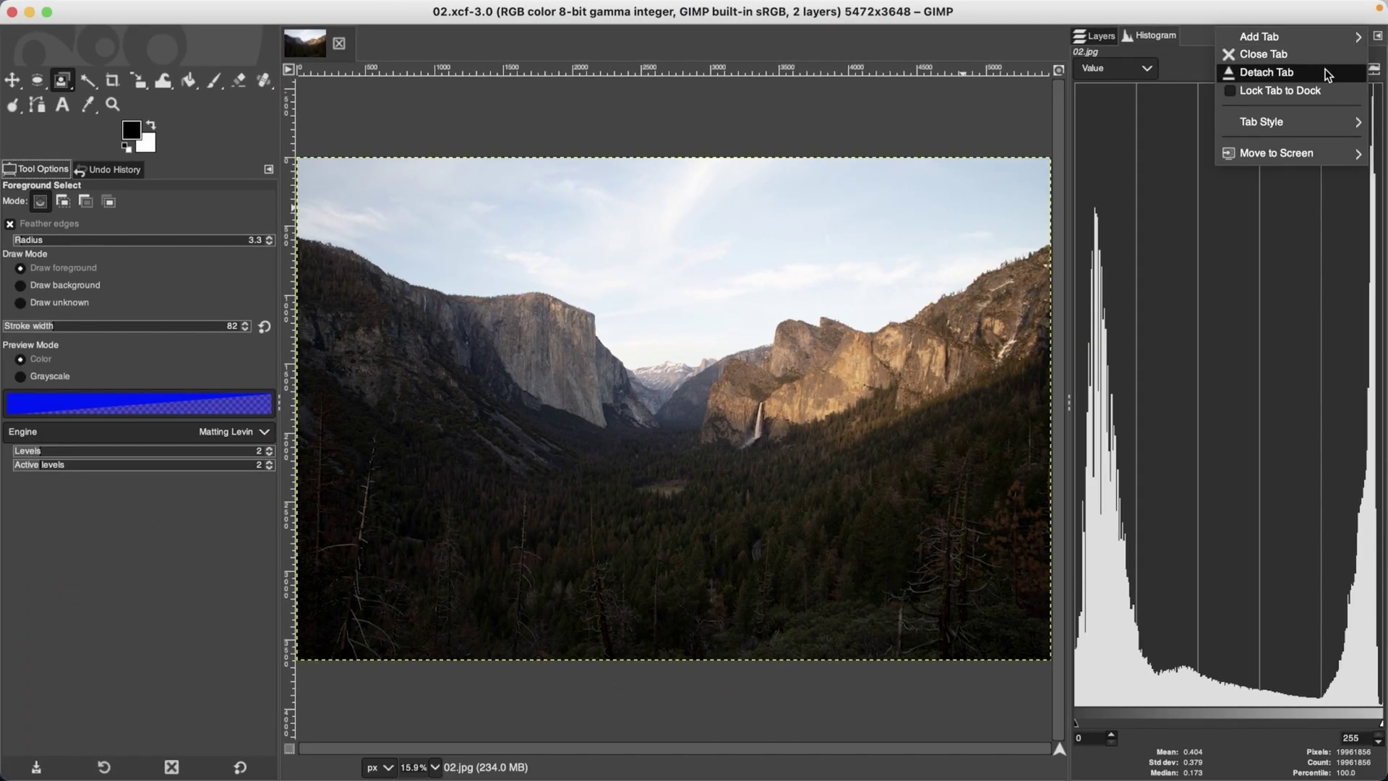
click(1265, 54)
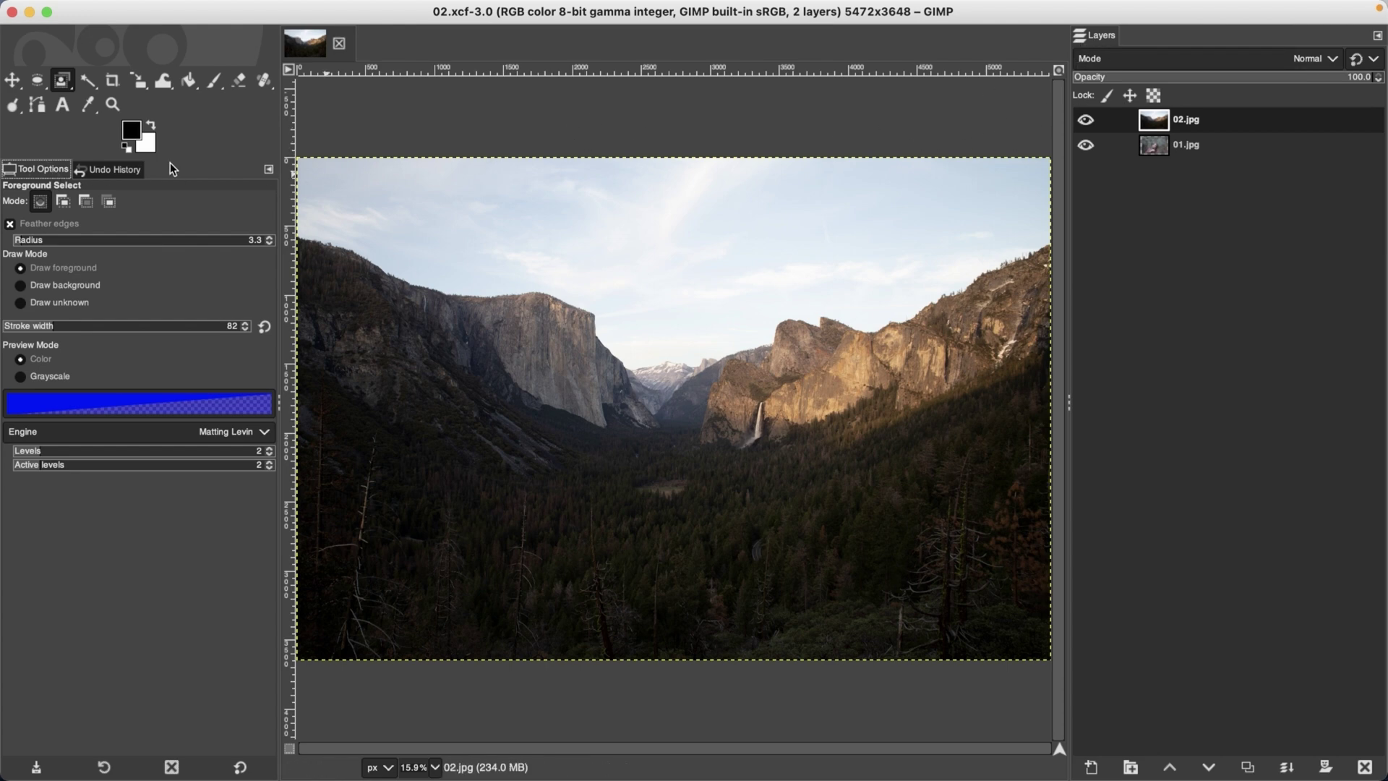
click(118, 170)
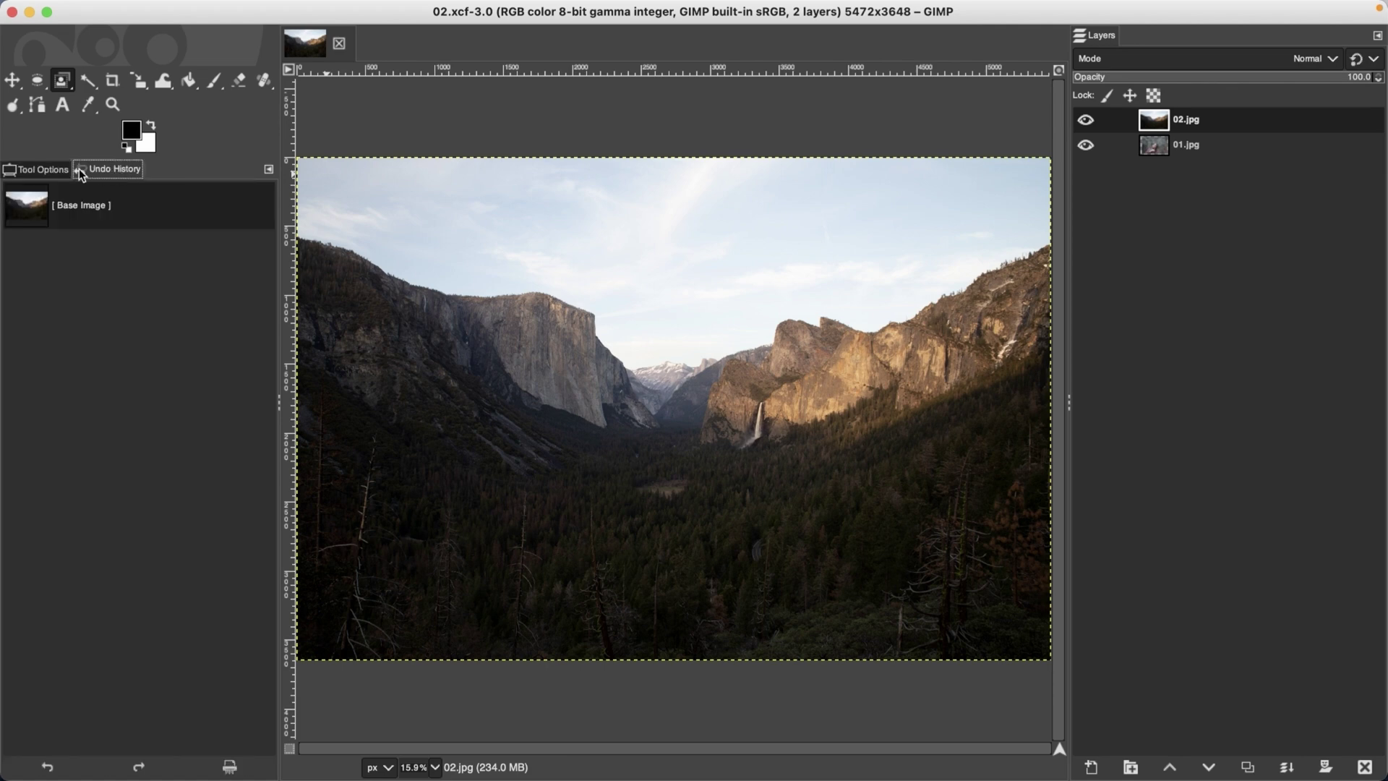
click(62, 171)
click(96, 172)
click(33, 170)
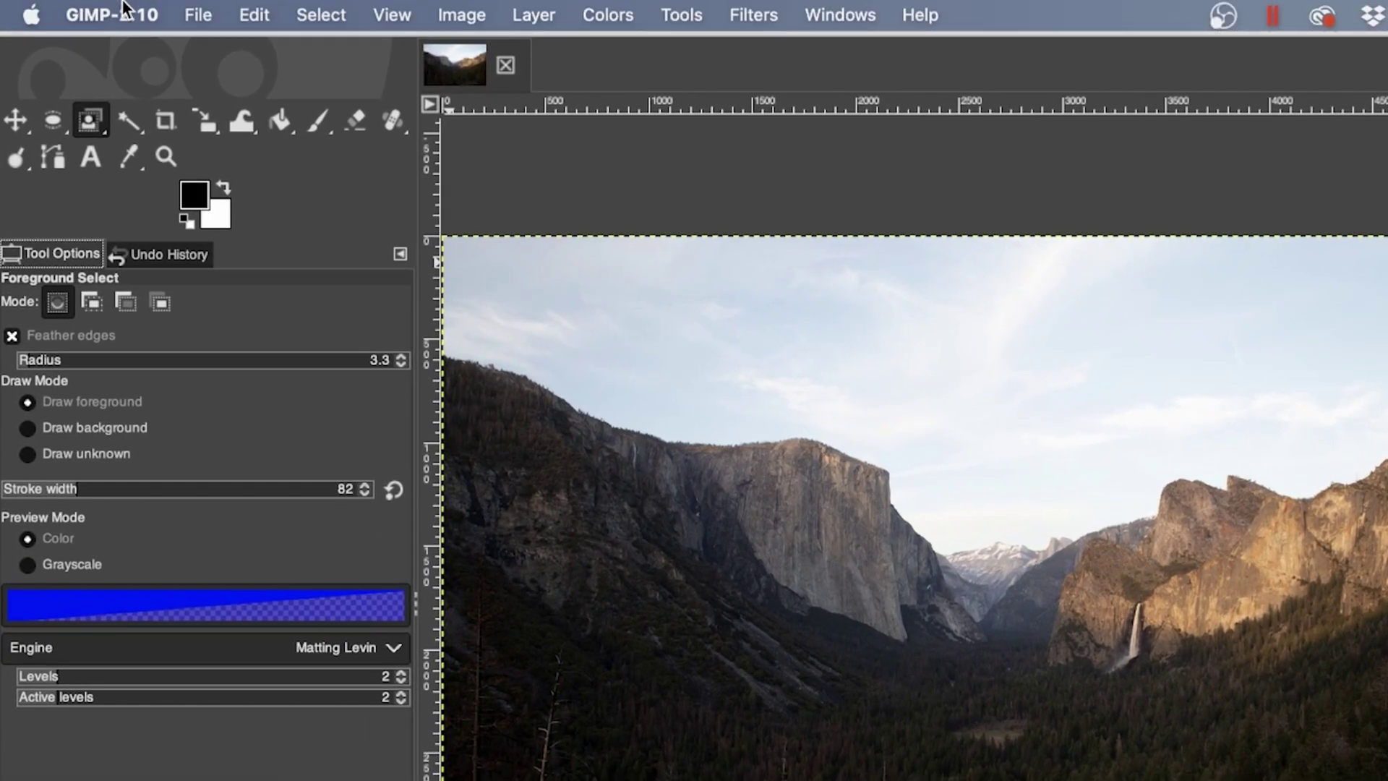
Open Edit > Preferences on the System Resources page (5 undo levels, 16 GiB undo memory)
click(122, 13)
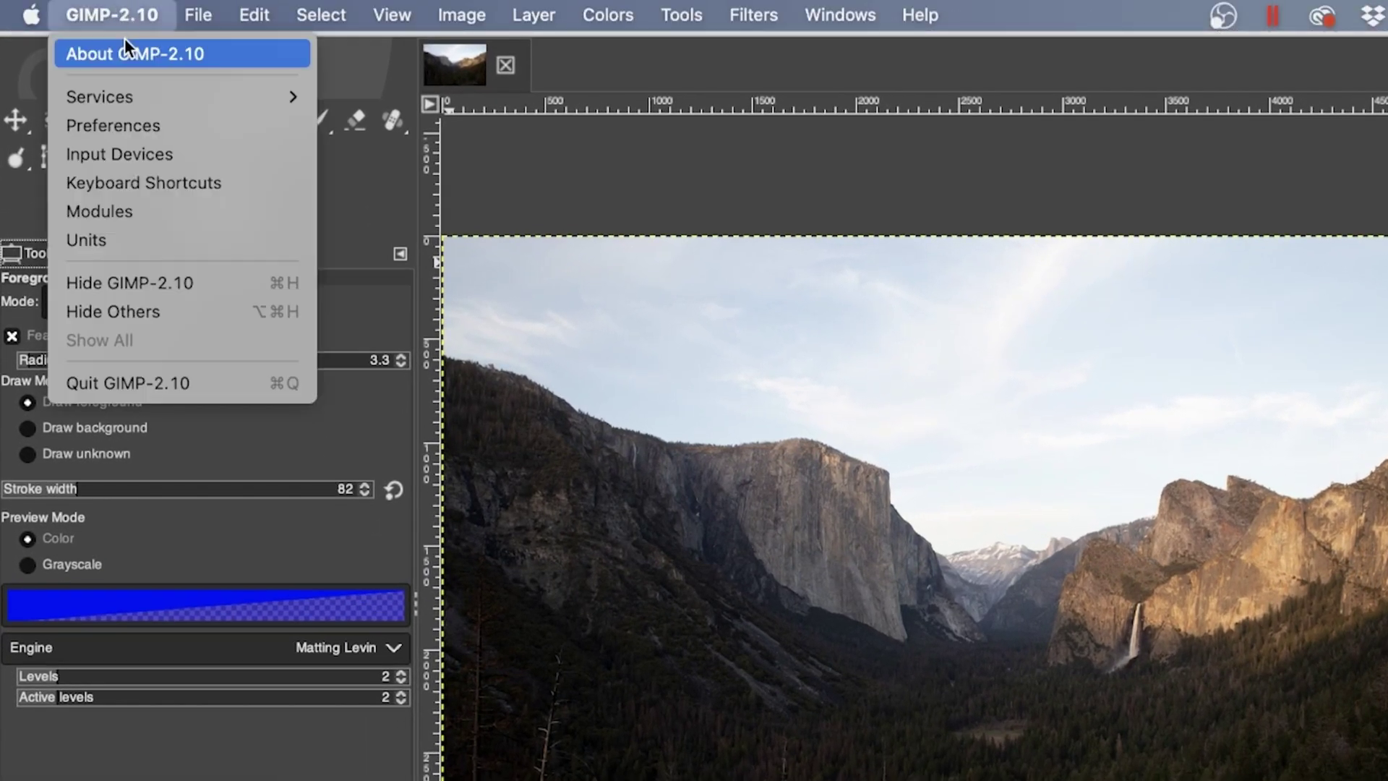
click(129, 121)
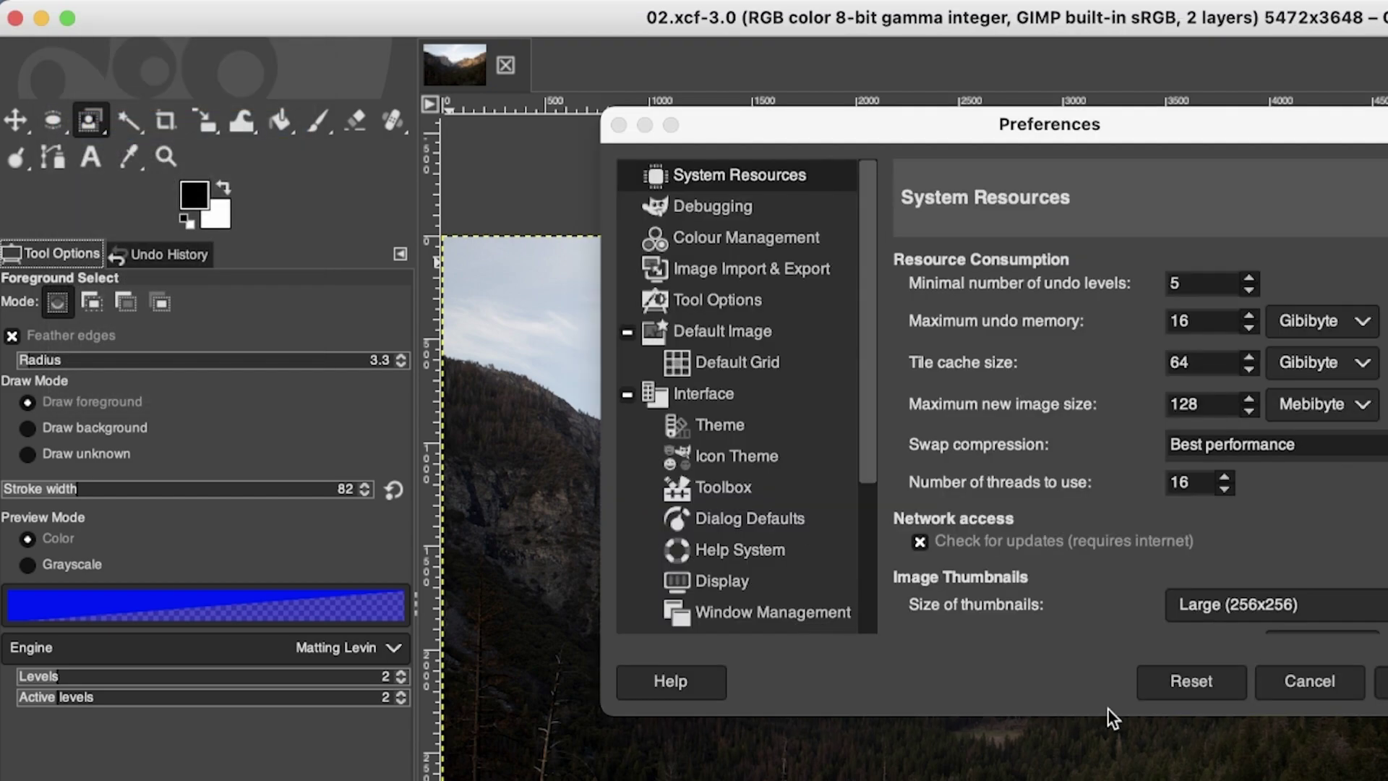
key(super+Tab)
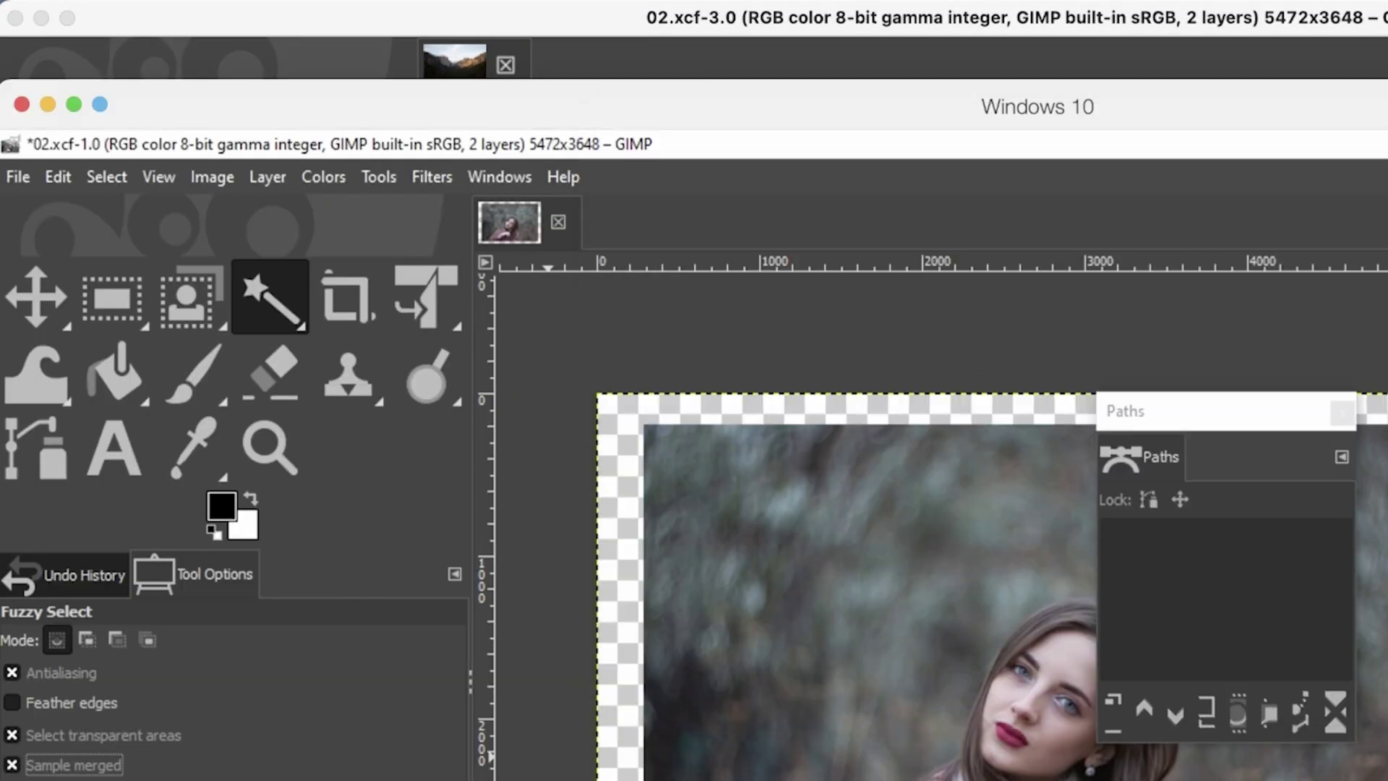
click(58, 178)
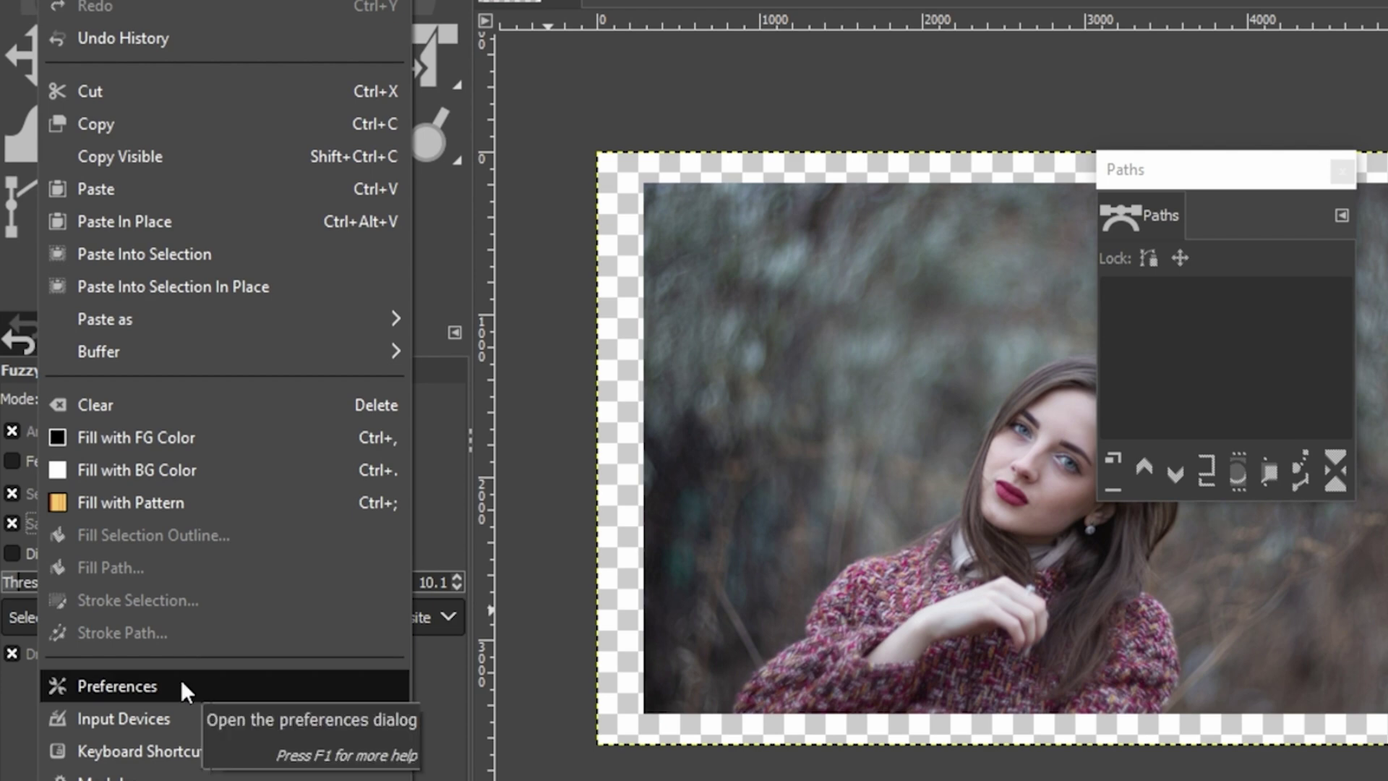
click(434, 677)
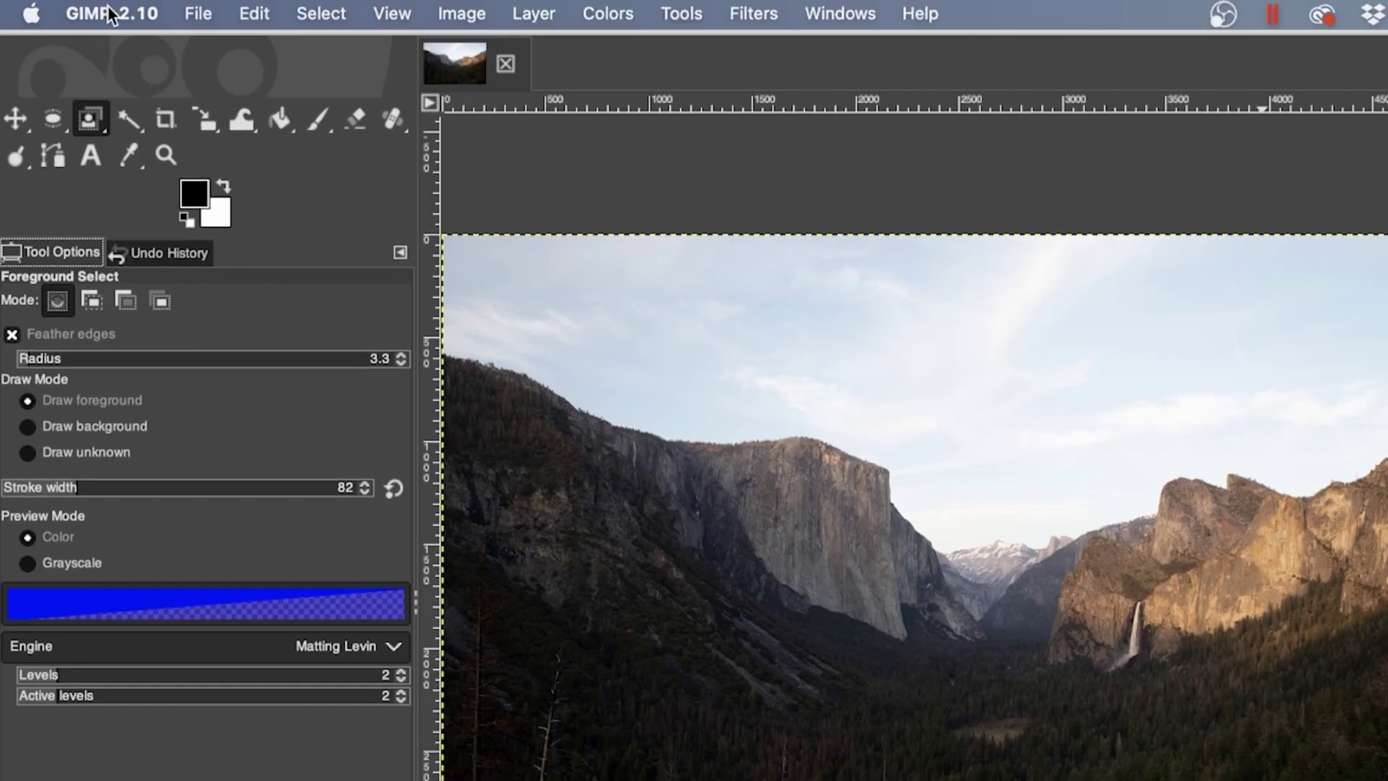
click(108, 8)
click(112, 124)
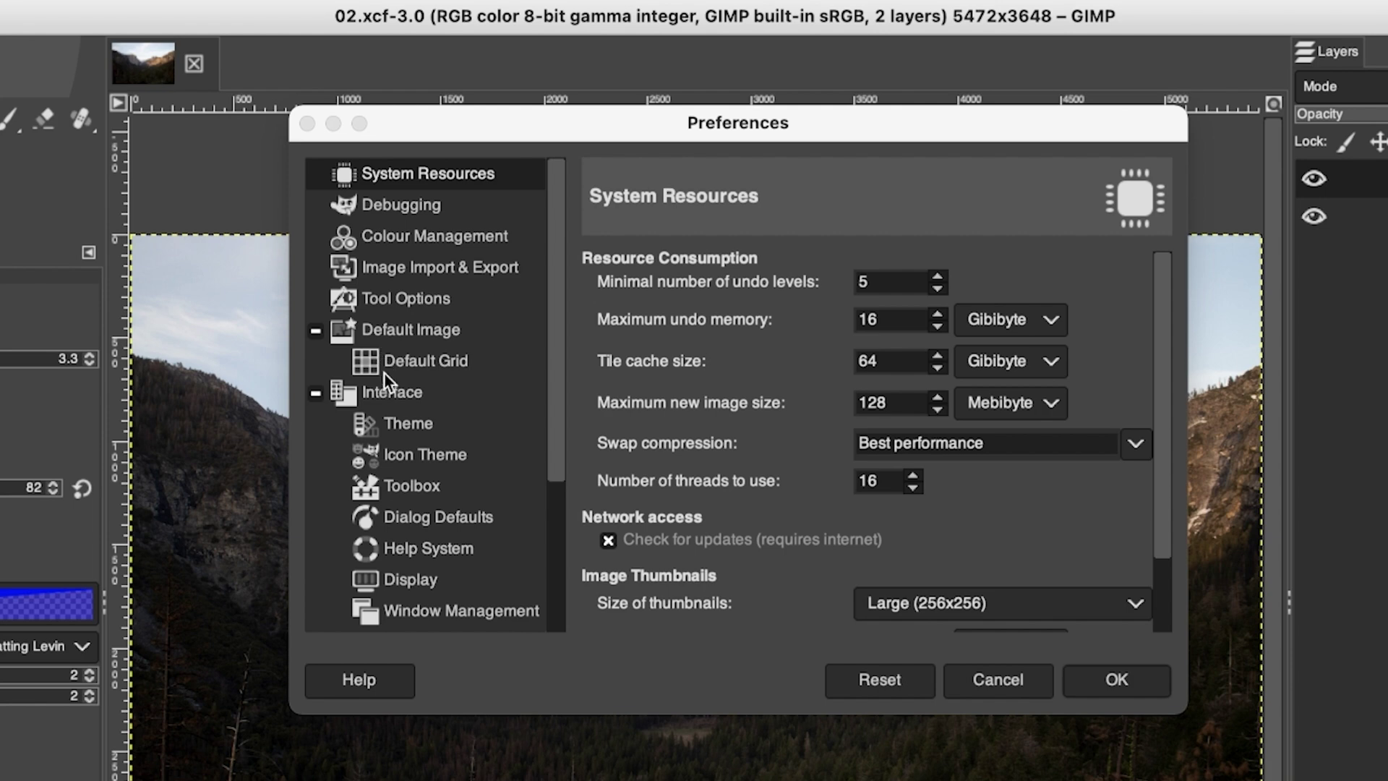
Preview the Color, Legacy and High-Contrast icon themes, then settle on the Symbolic icon theme
click(386, 392)
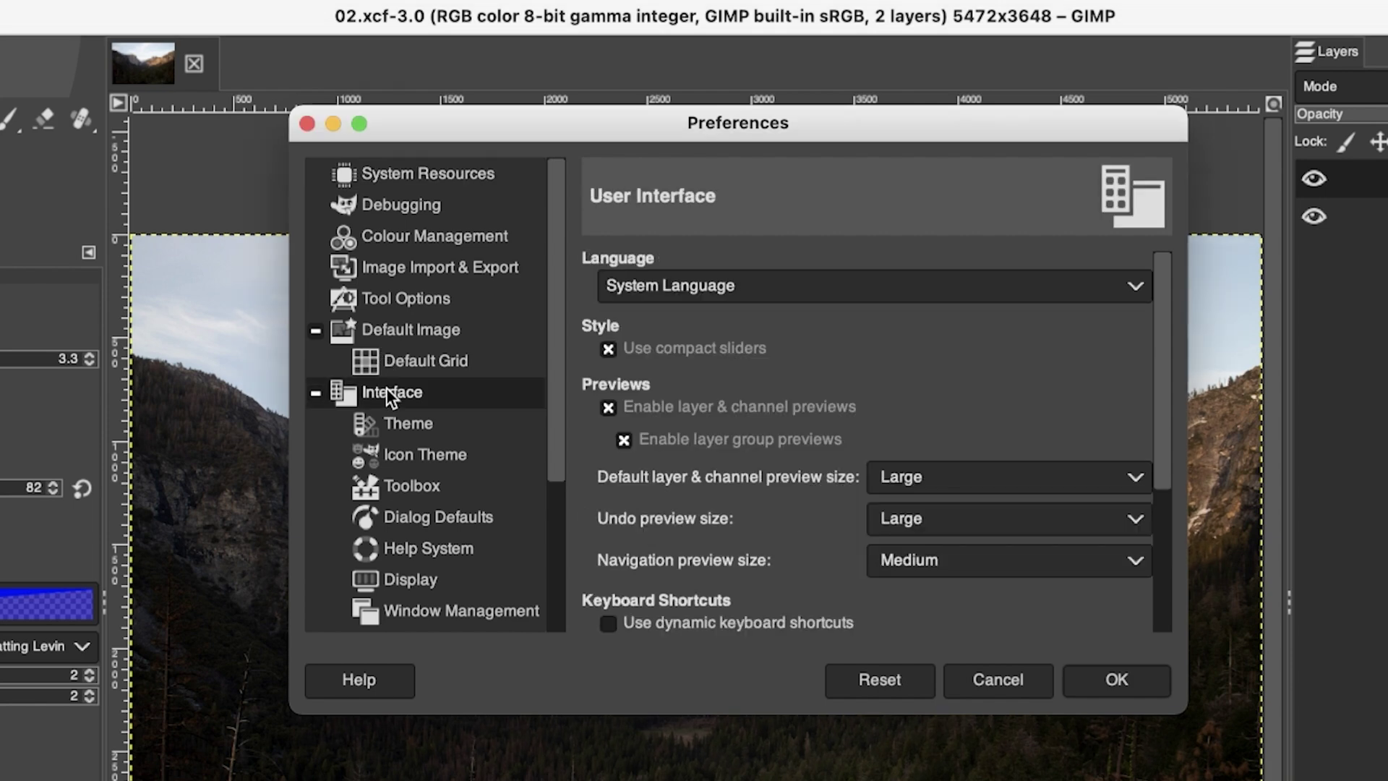
click(318, 390)
click(318, 390)
click(427, 454)
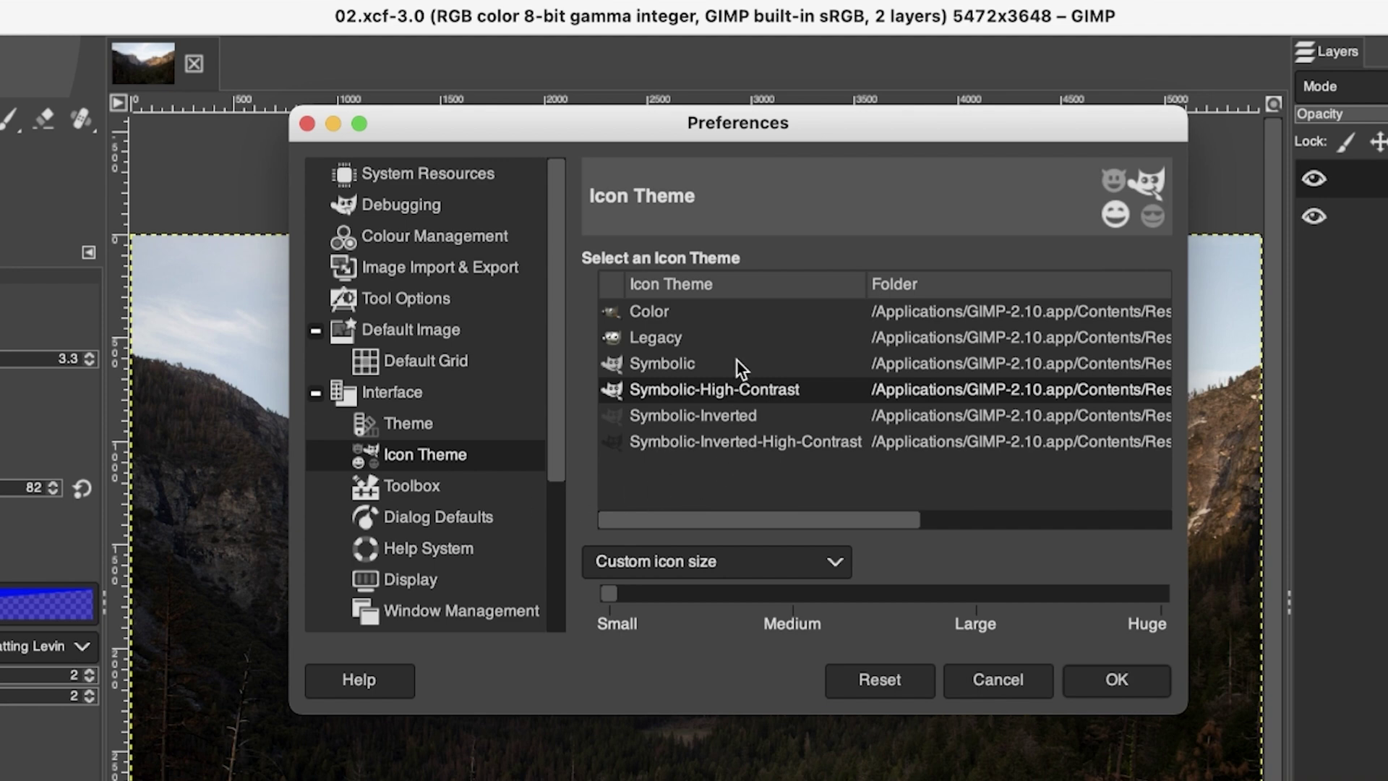
click(674, 311)
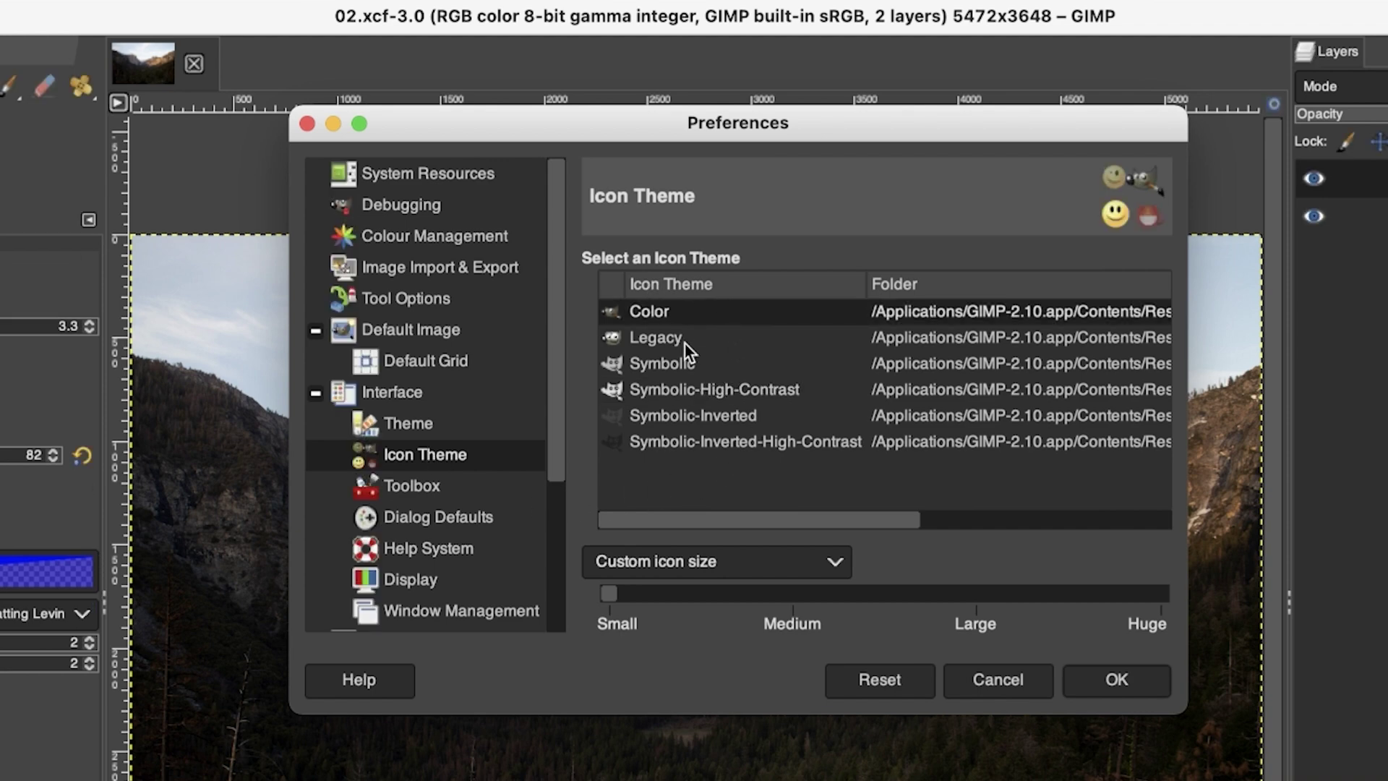
click(684, 340)
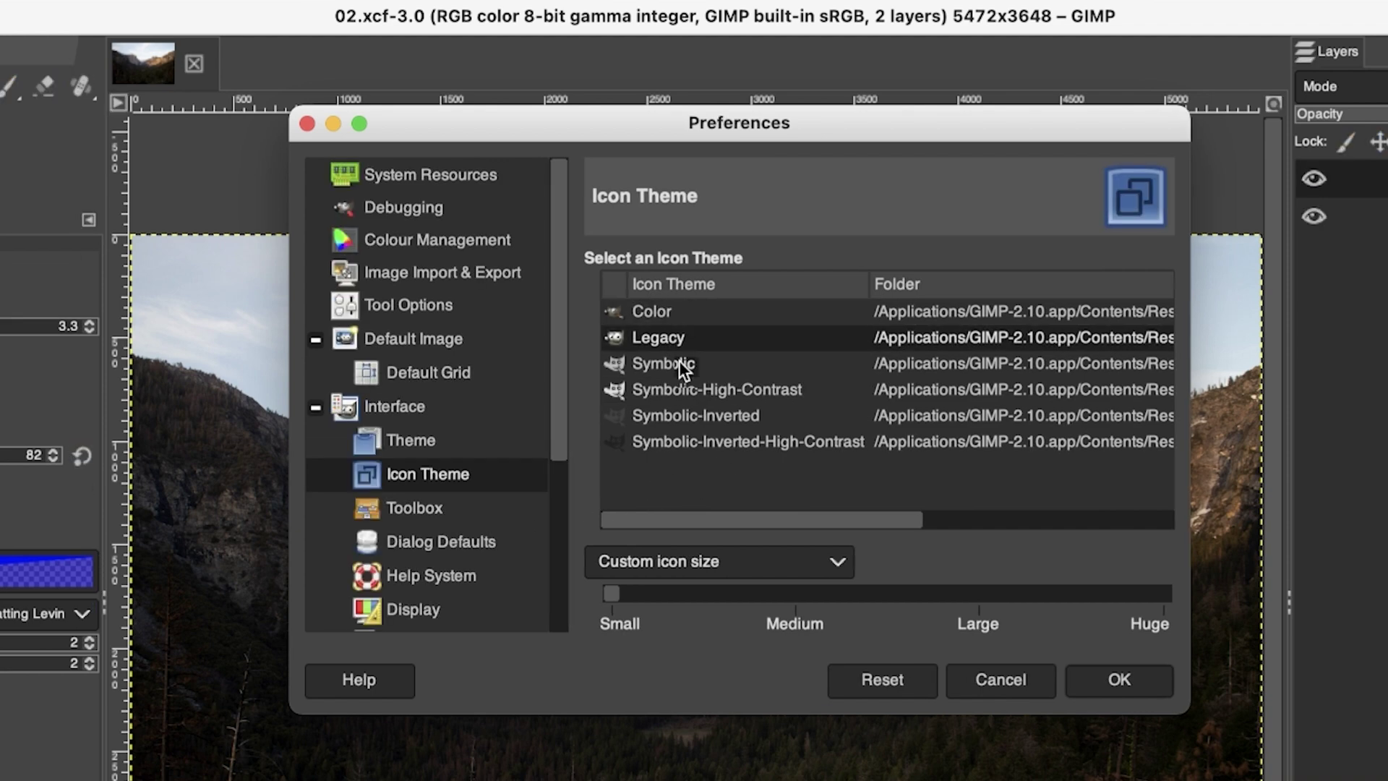
click(679, 361)
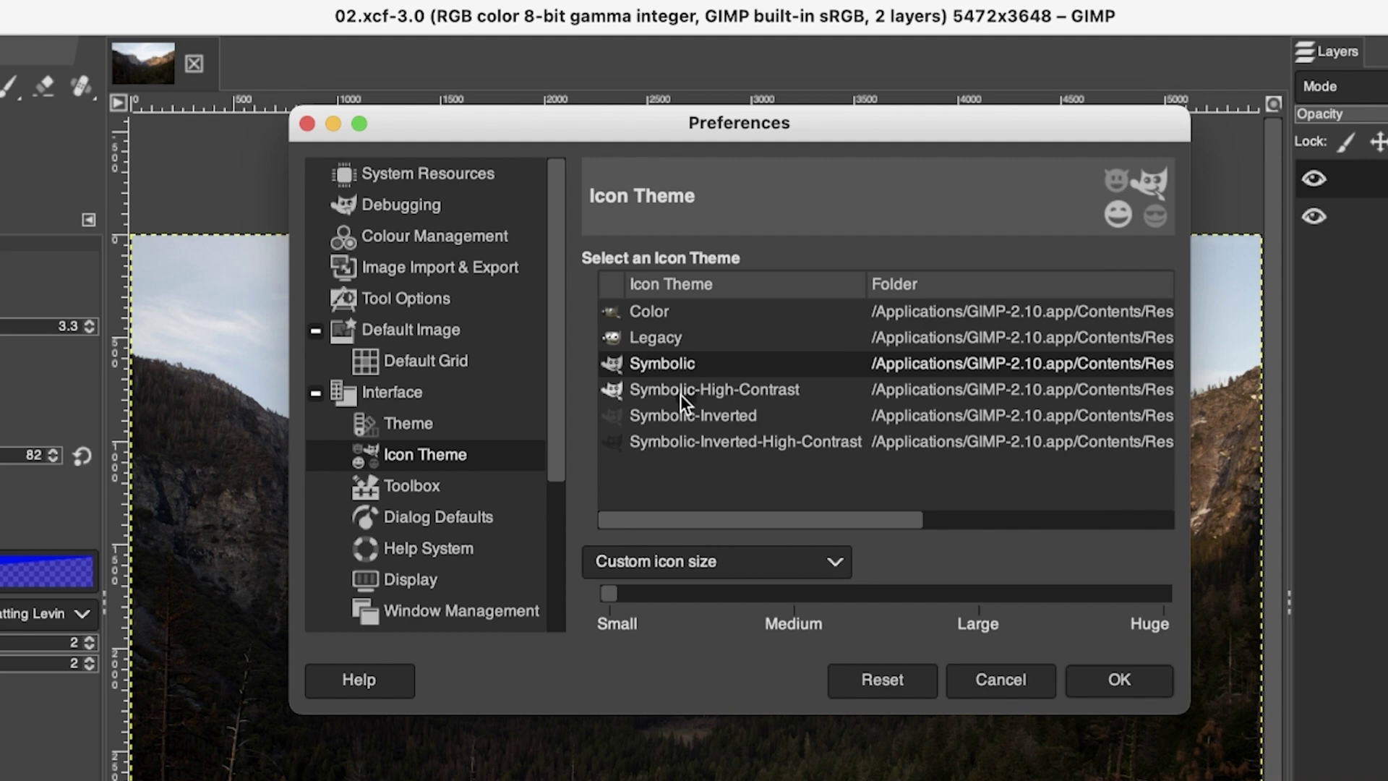
click(680, 399)
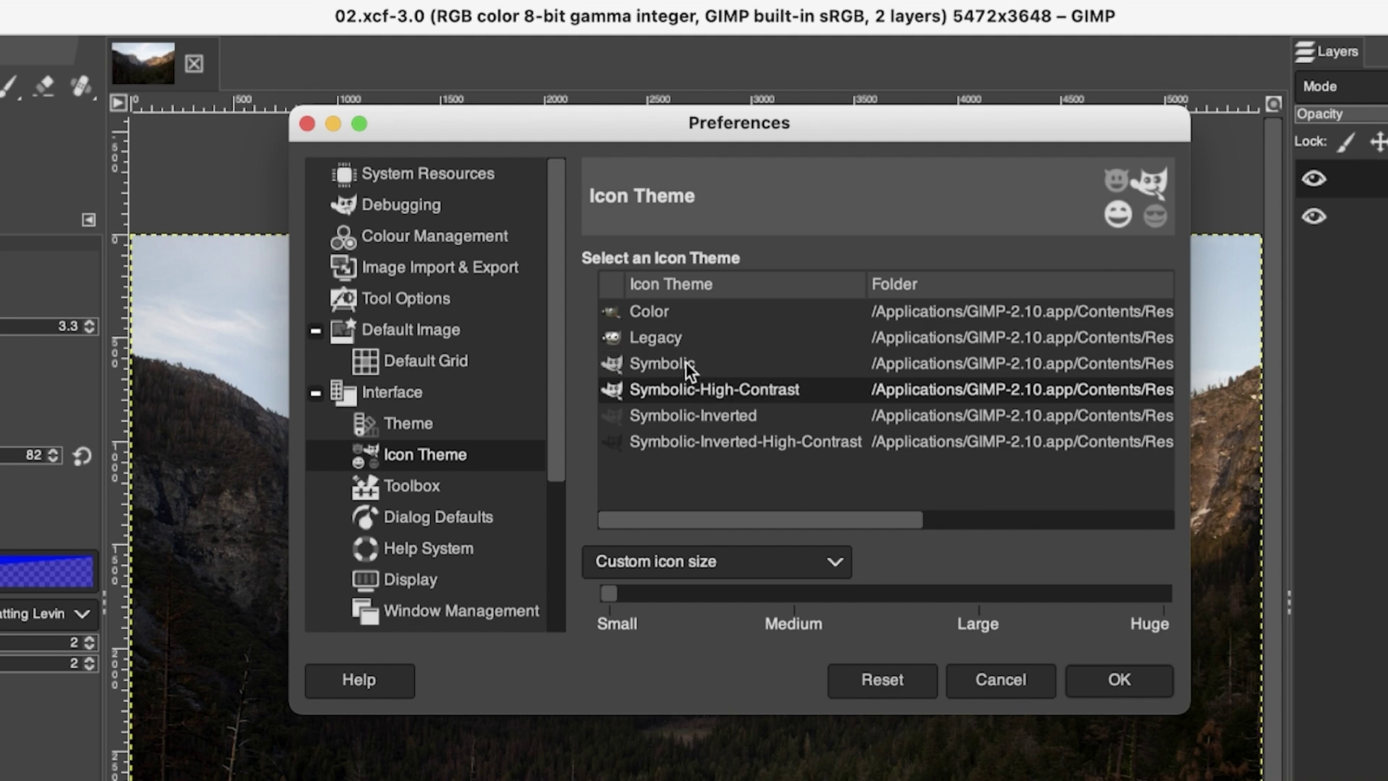
click(689, 368)
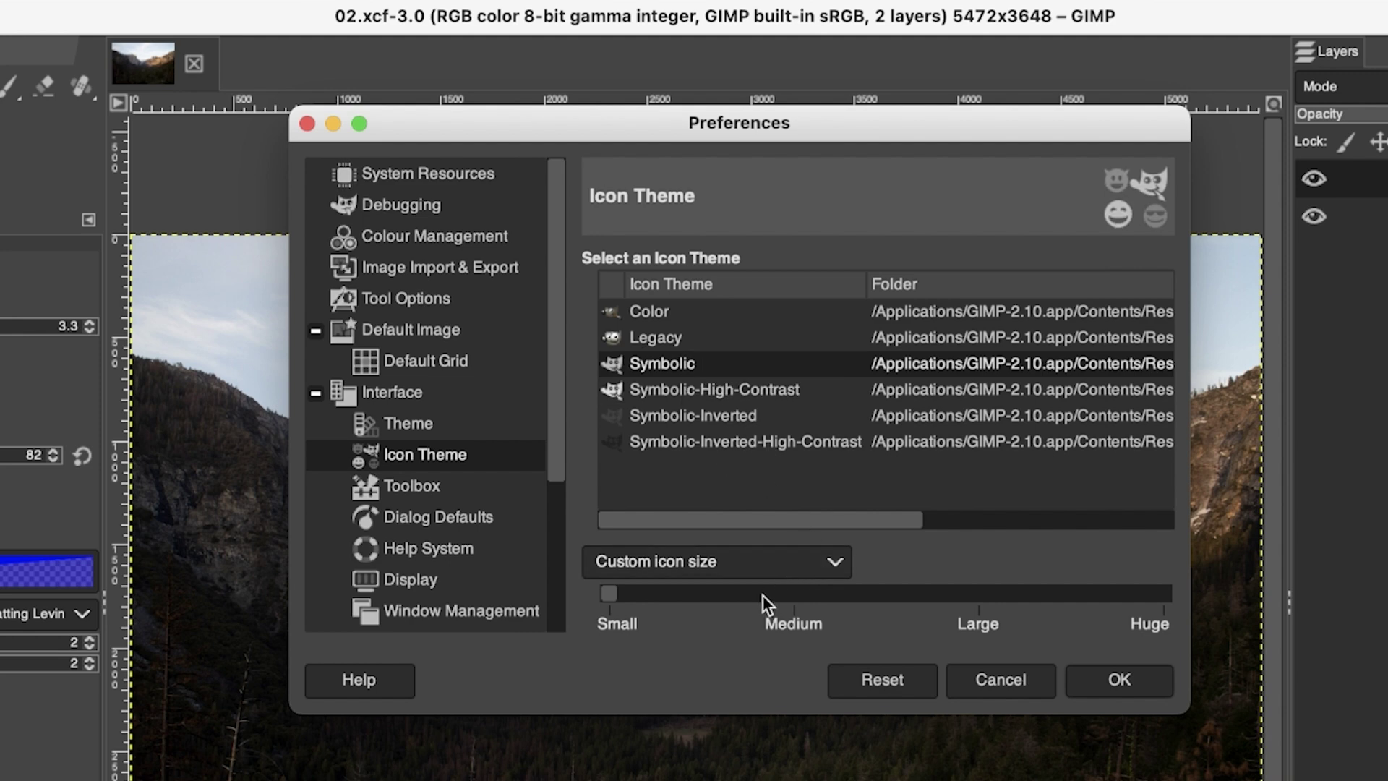
Set the custom icon size to Huge and apply the preferences with OK
drag(762, 596, 801, 597)
click(969, 595)
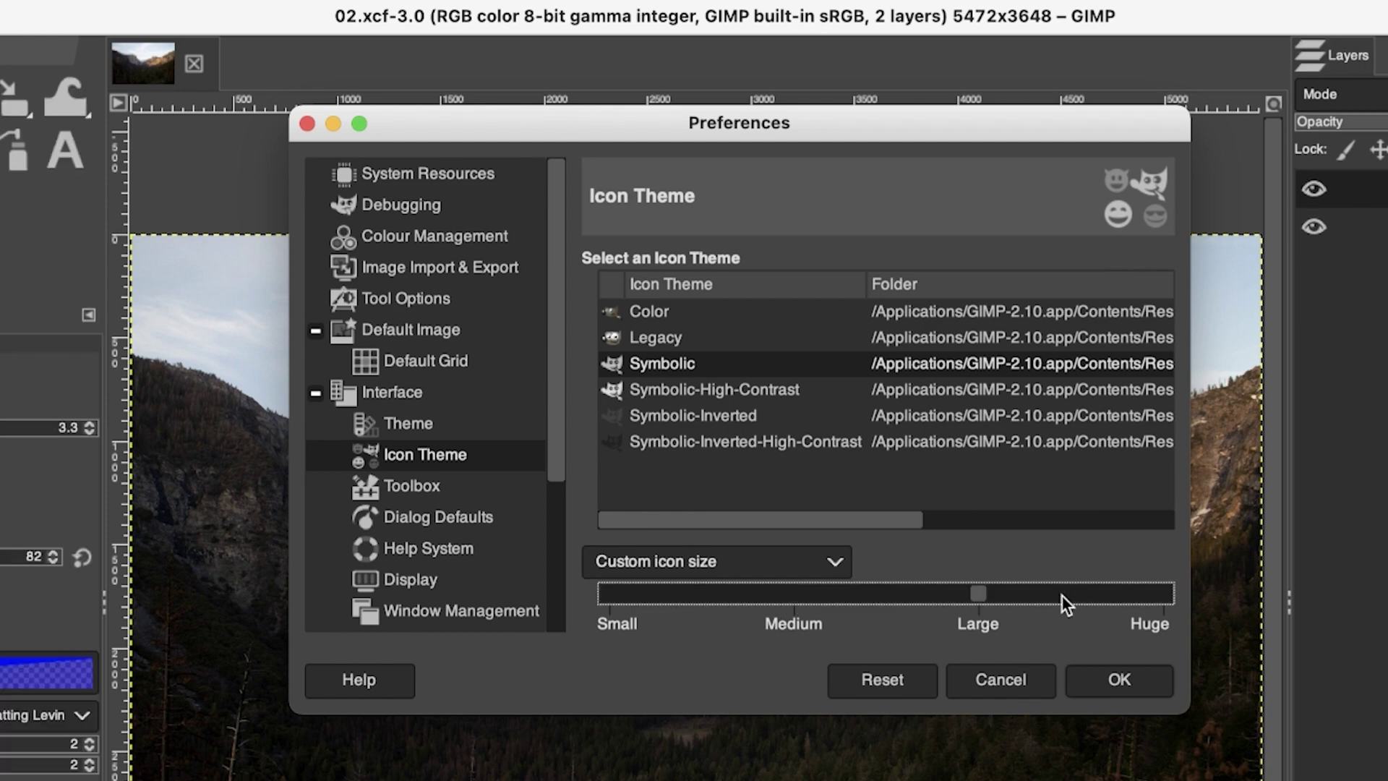
click(1161, 593)
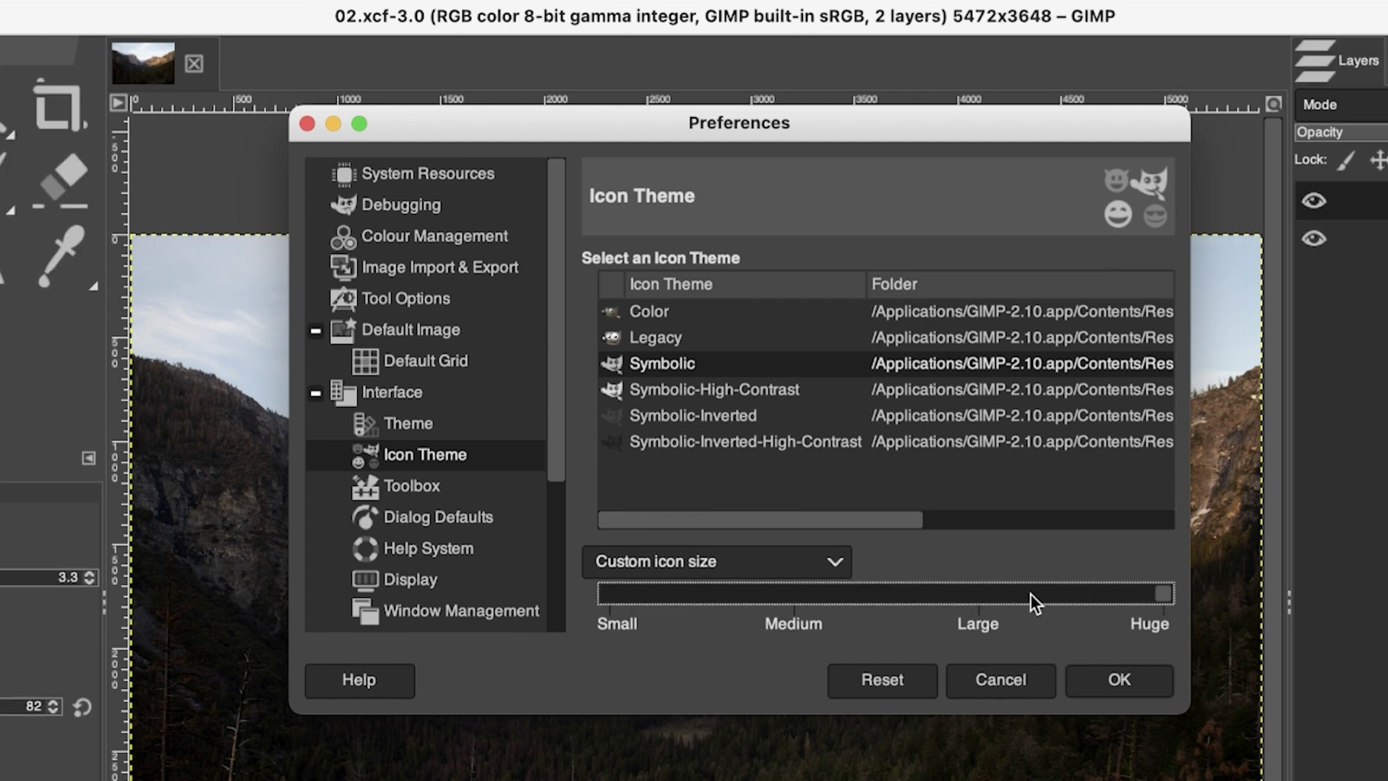
key(Home)
click(1157, 592)
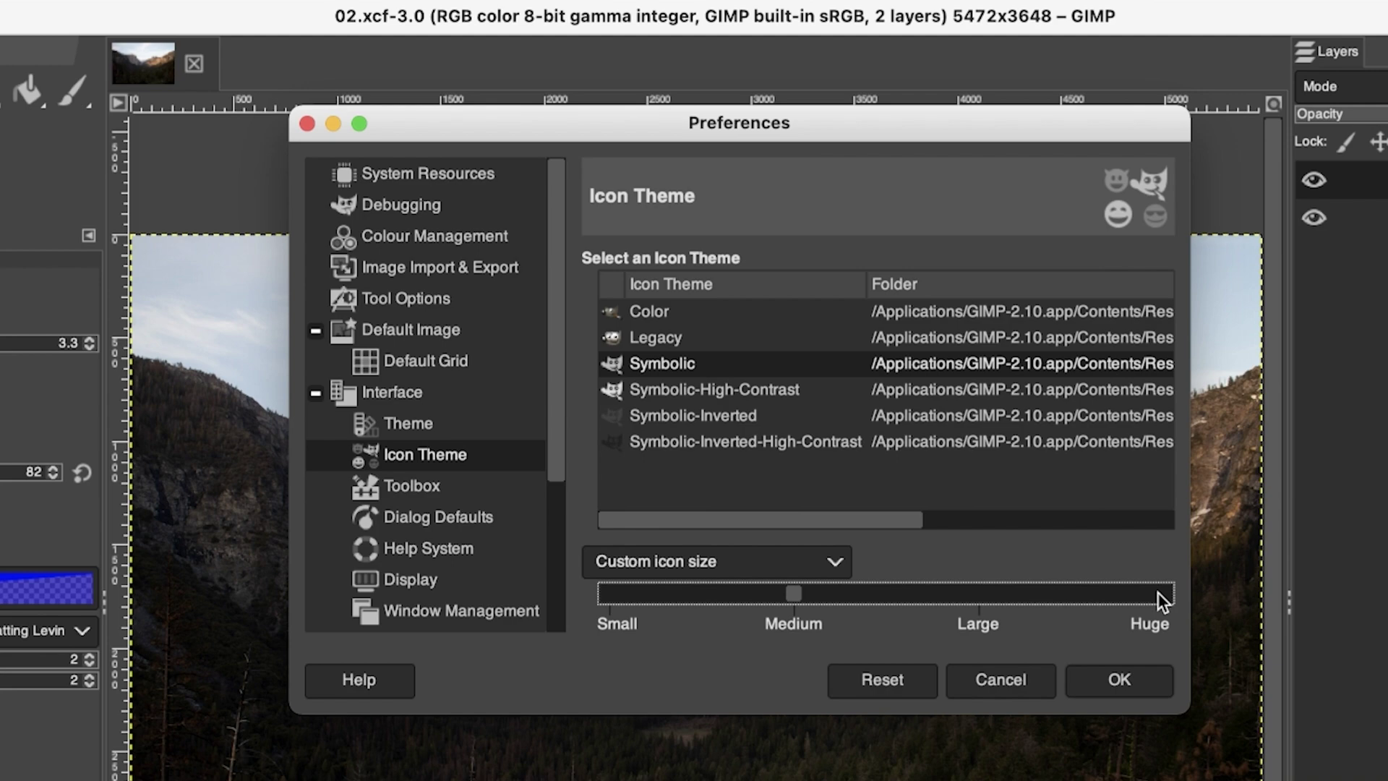
click(1157, 593)
click(1157, 592)
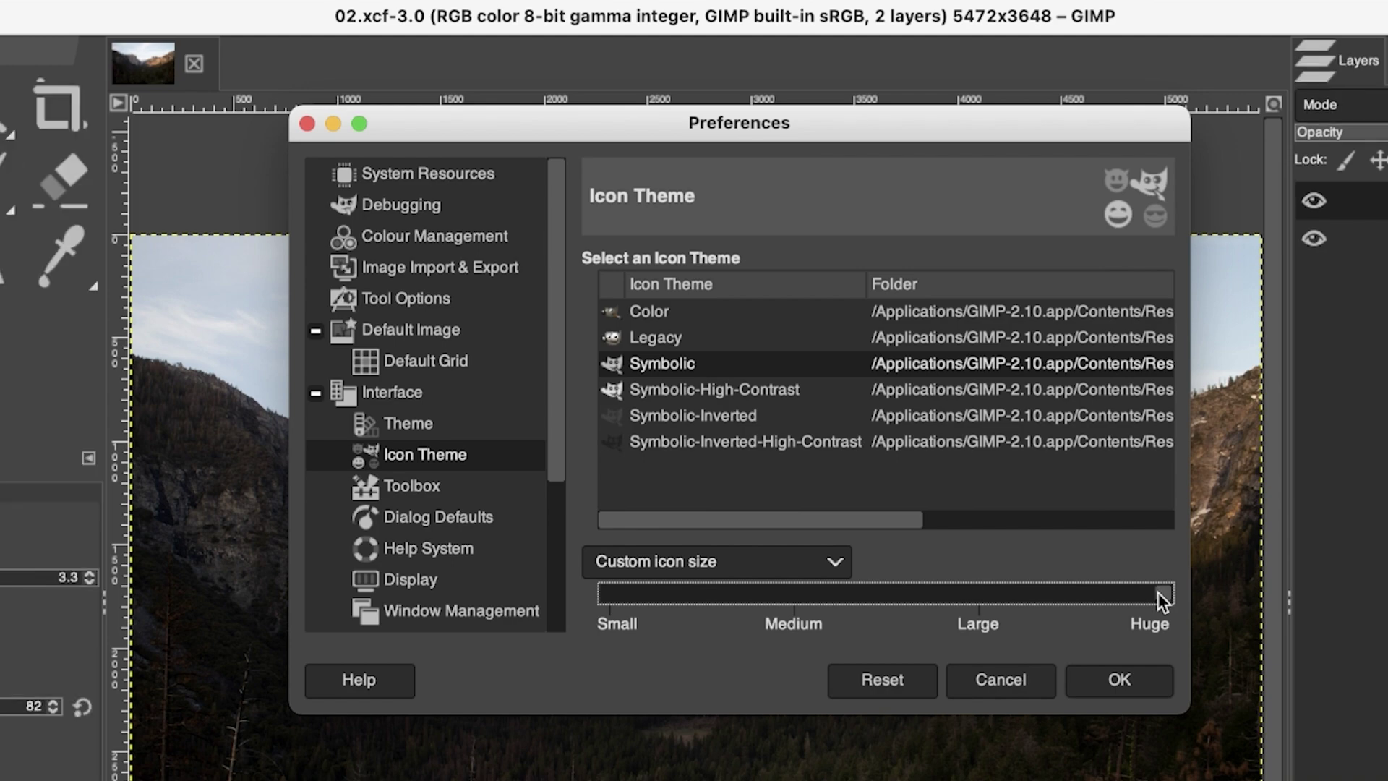
click(1117, 678)
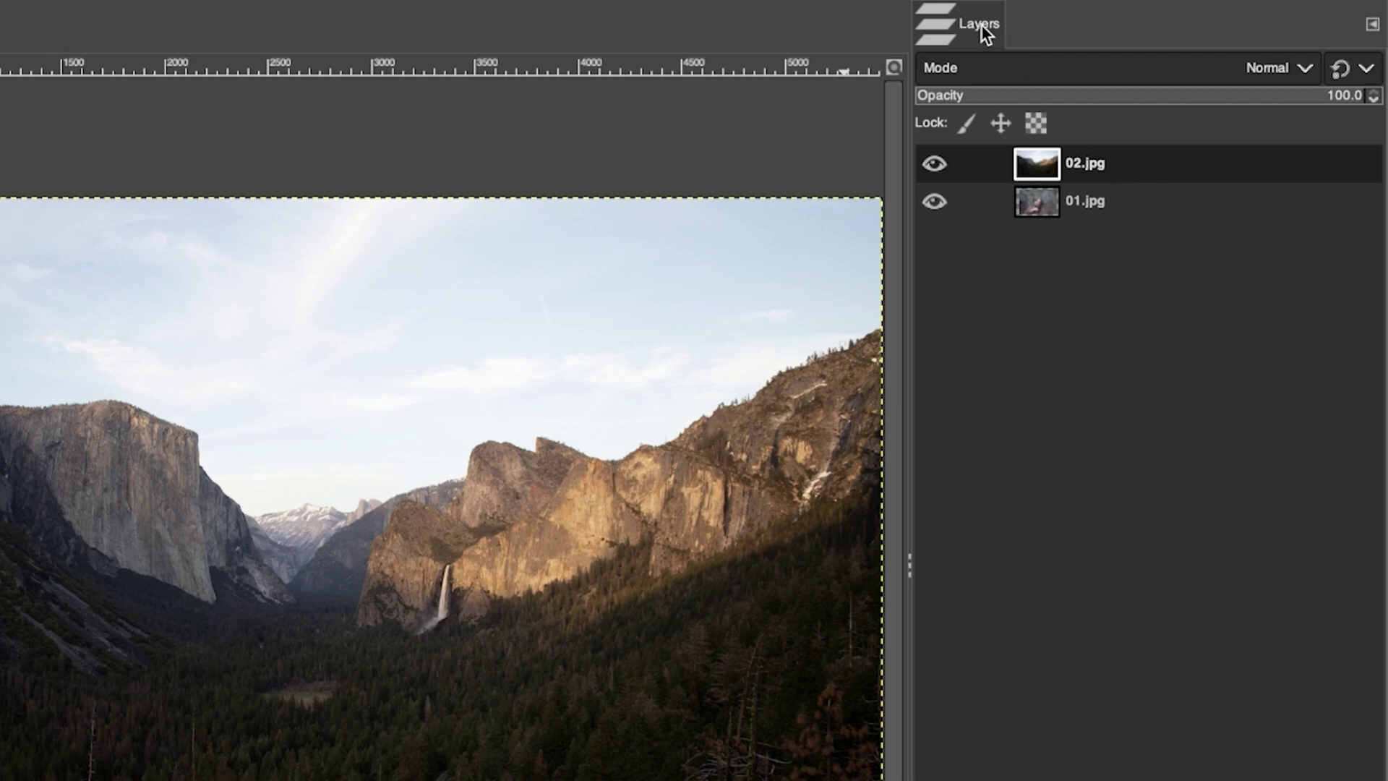
Set the Layers panel preview size to Gigantic from its tab menu
click(1372, 24)
mouse_move(1233, 168)
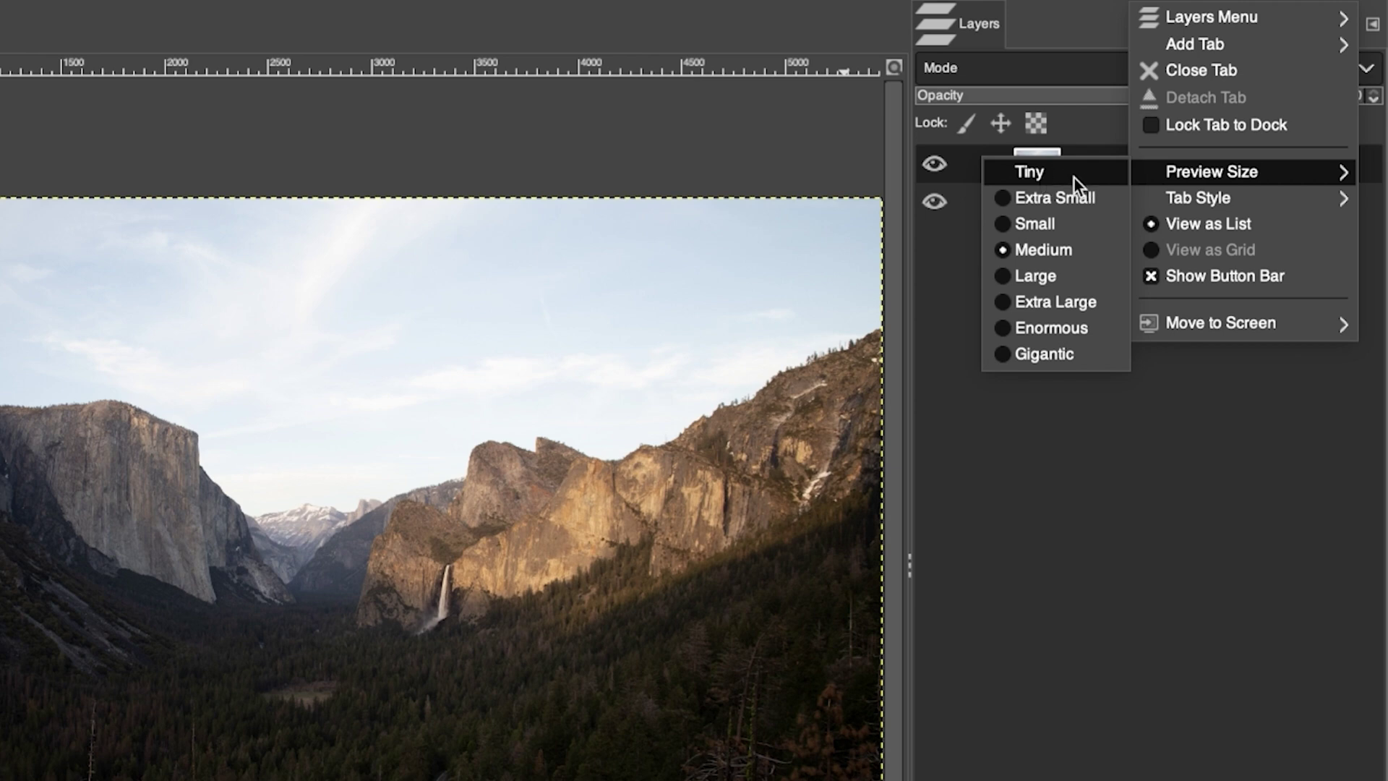
click(1050, 356)
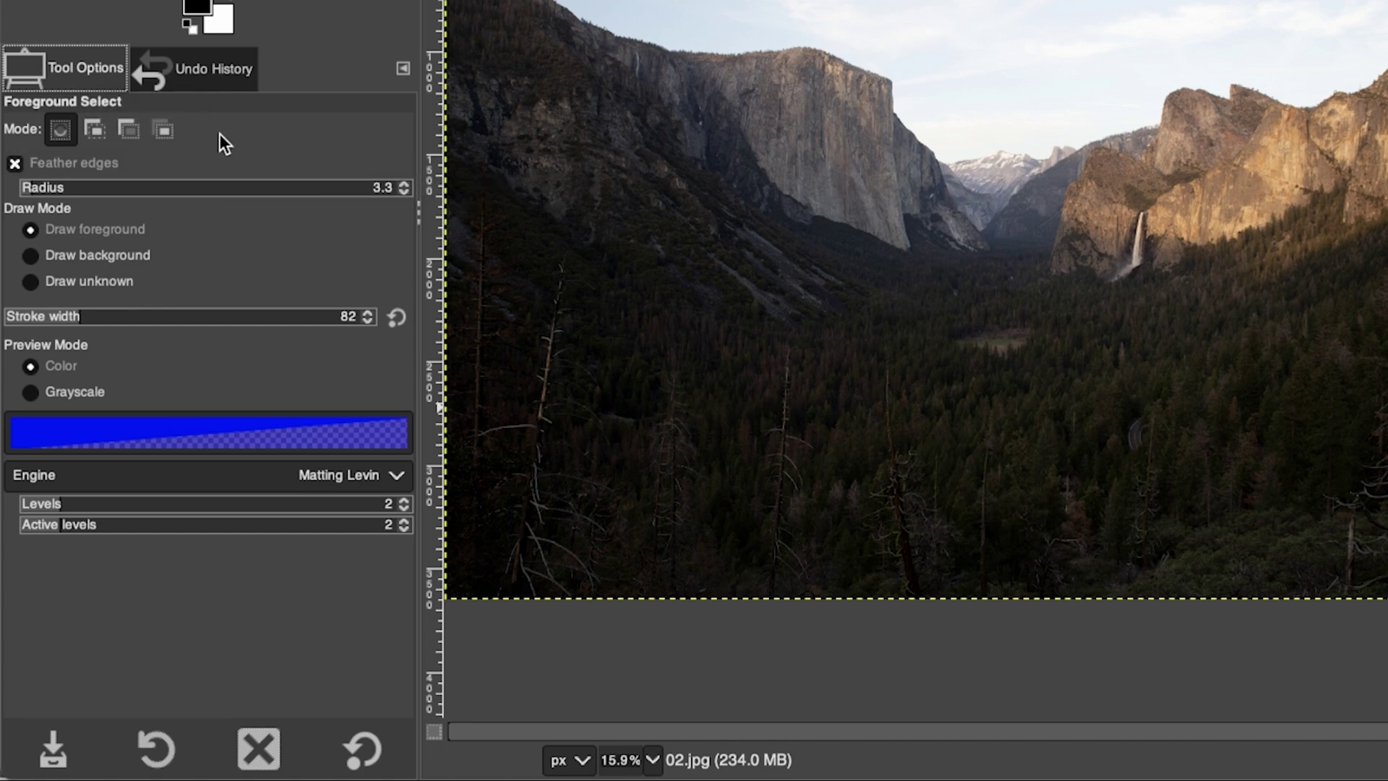
key(u)
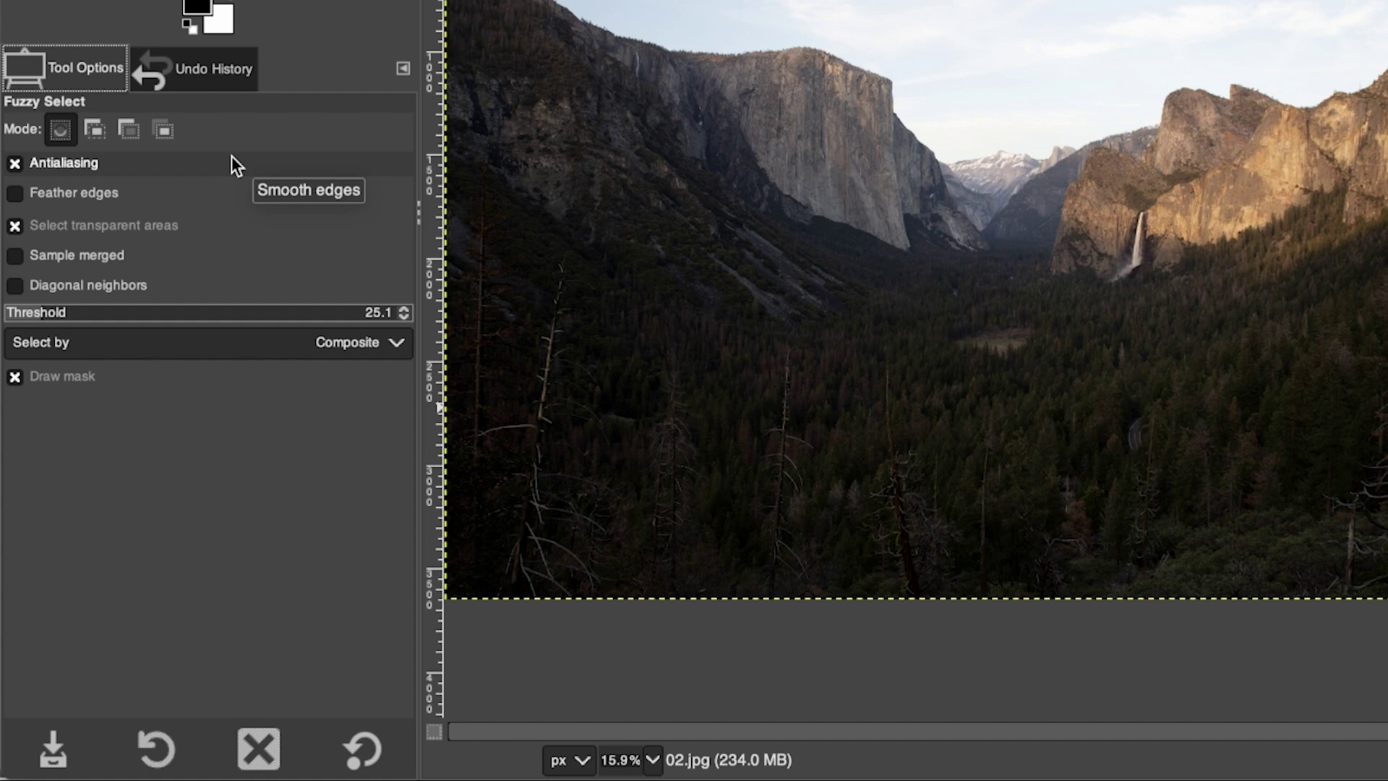
key(m)
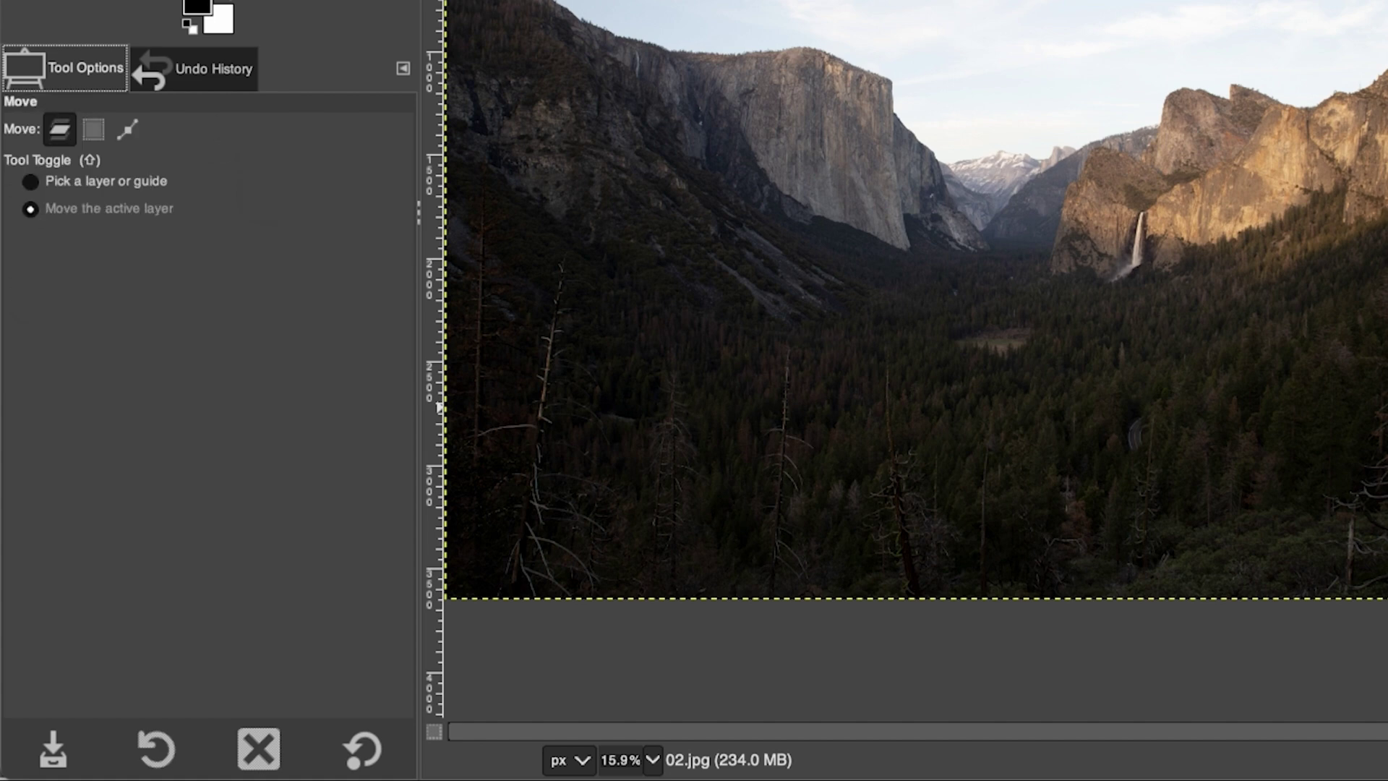
key(shift+f)
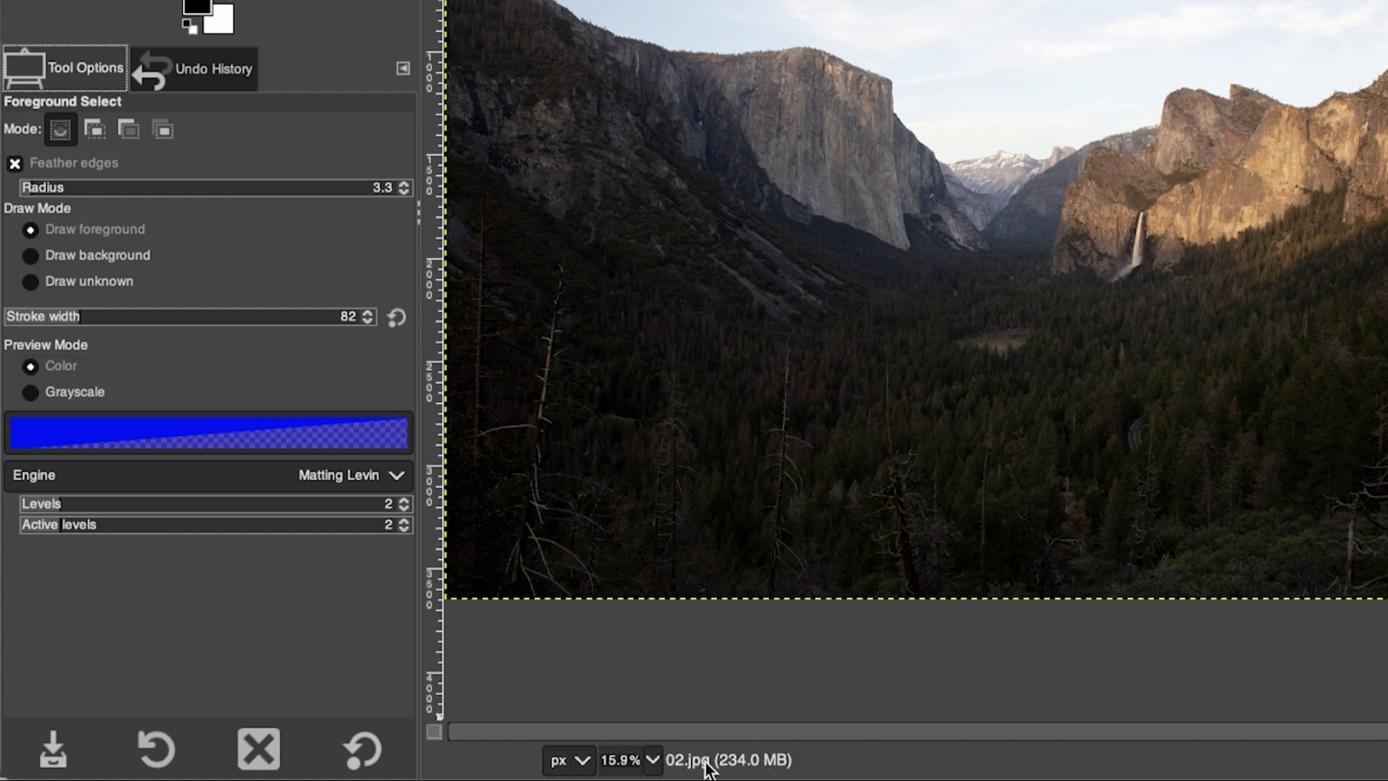
click(583, 760)
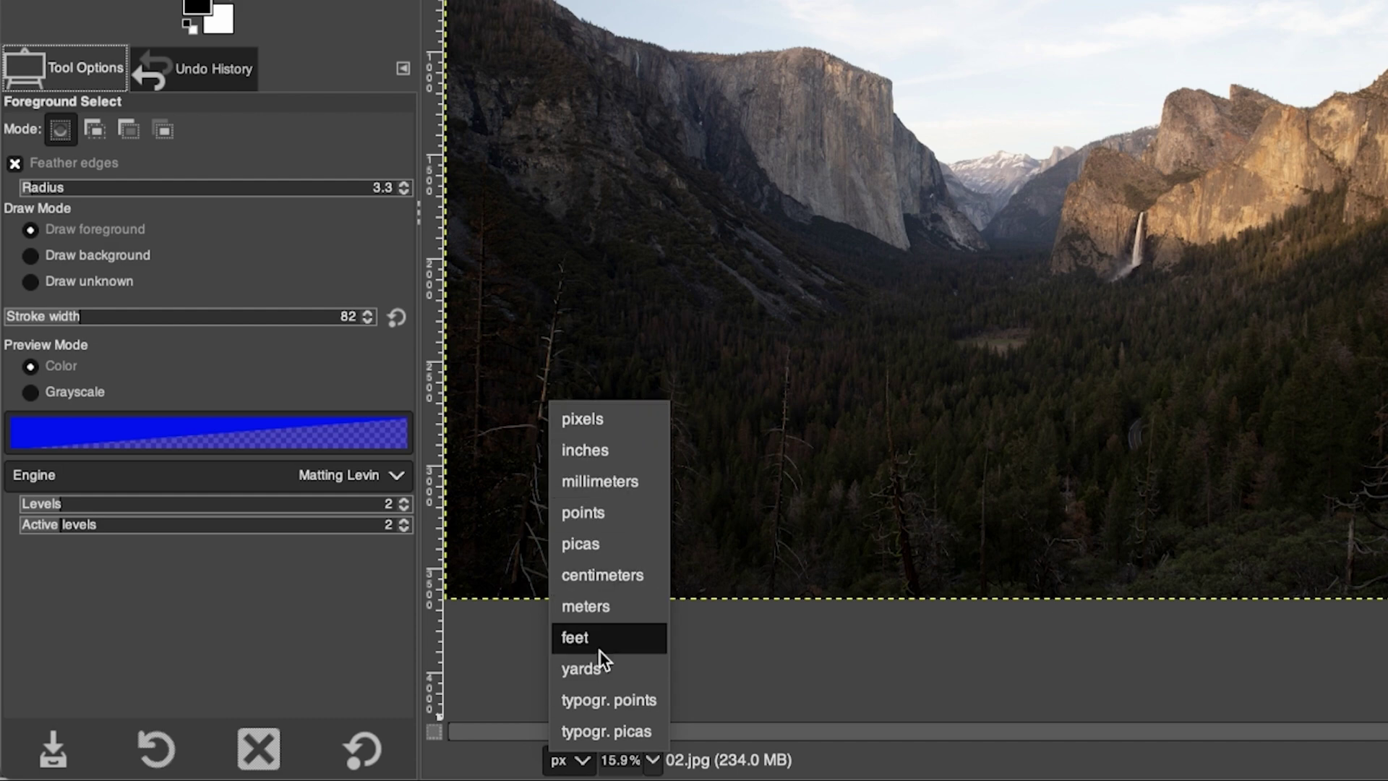
Dismiss the status bar lists, then zoom in twice on the forest with the Zoom tool
click(846, 767)
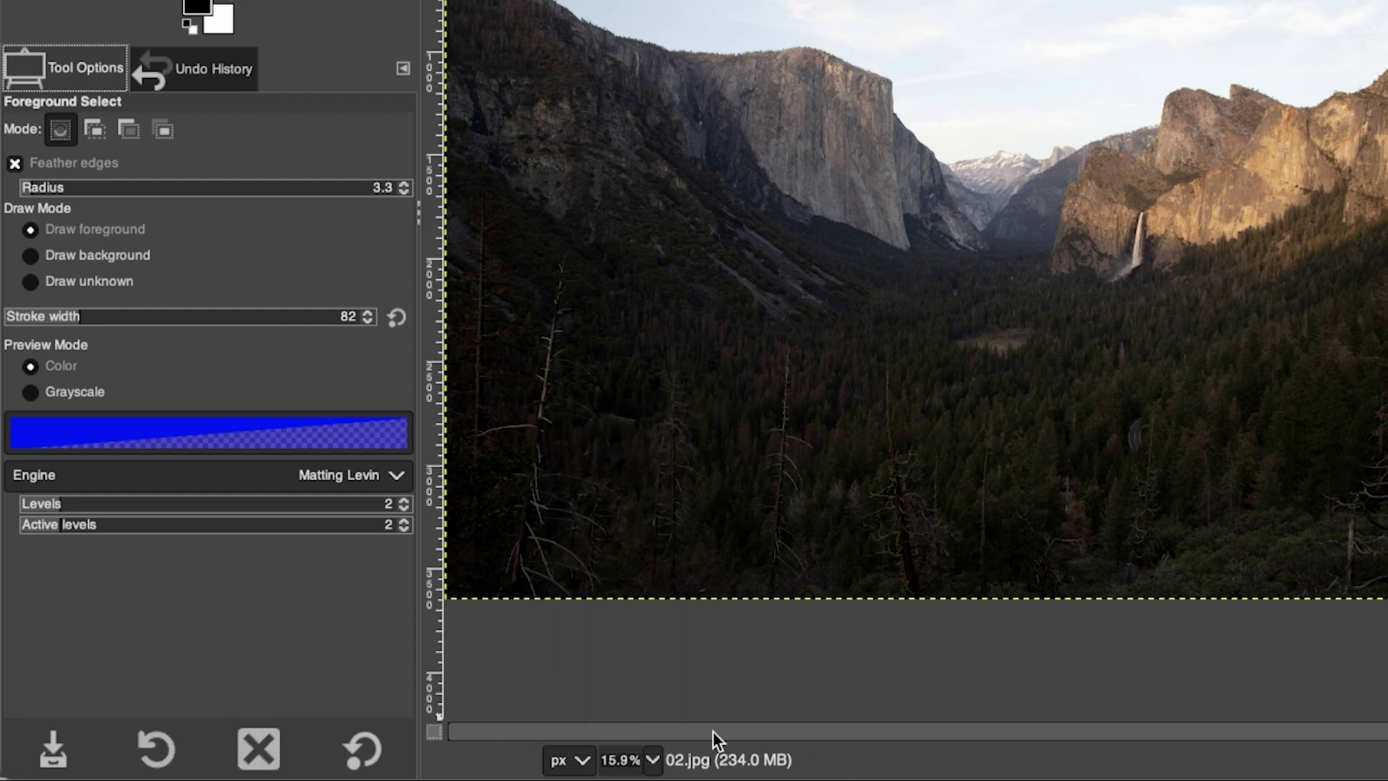
click(652, 760)
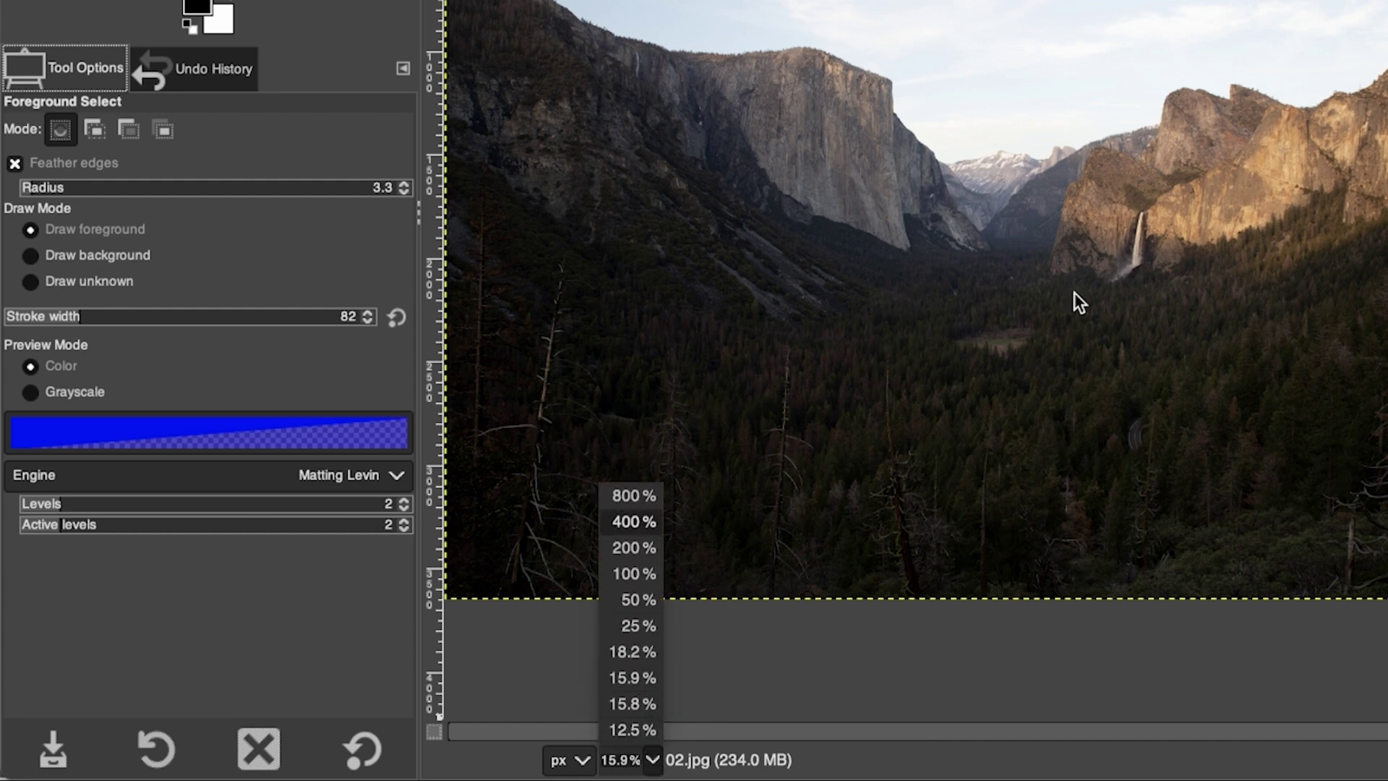
click(936, 291)
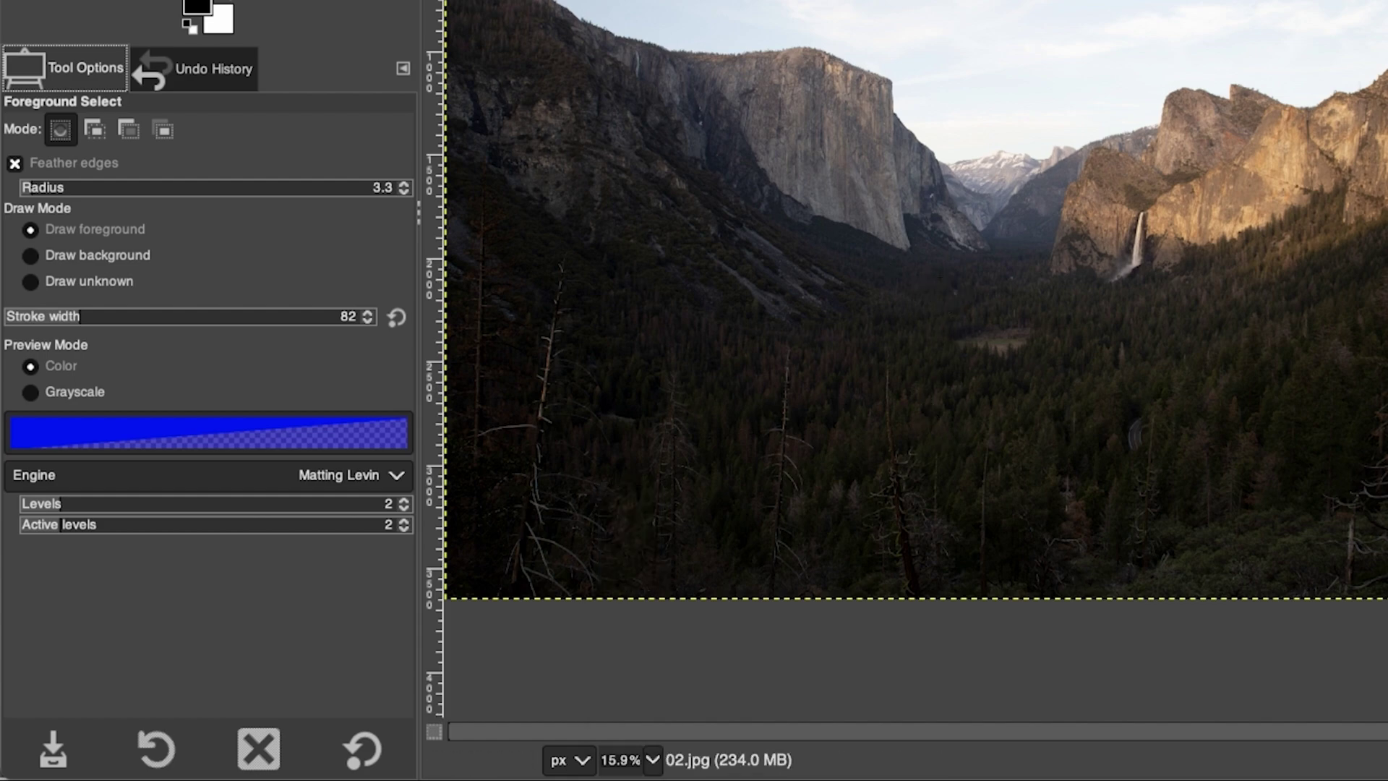
key(z)
click(899, 272)
click(899, 273)
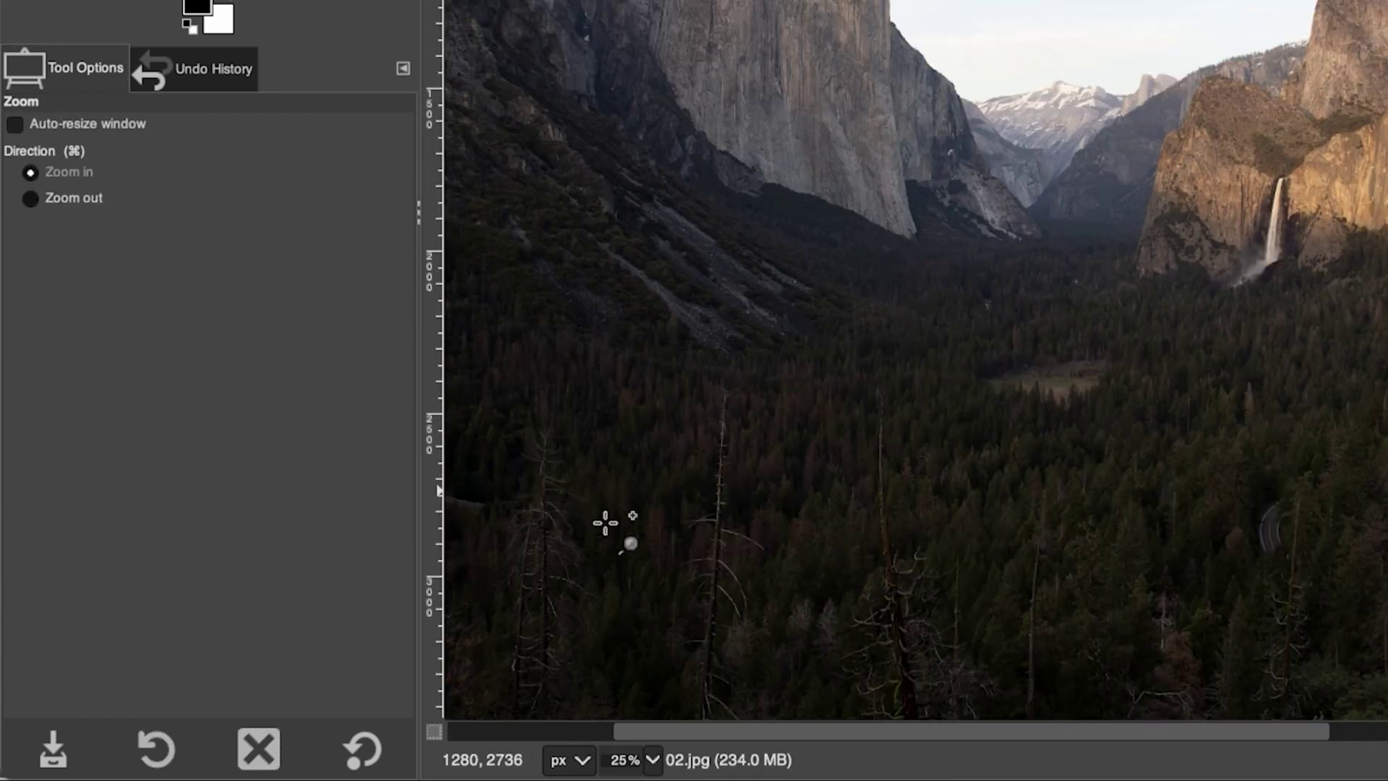
Set the zoom to 200%, then 800%, then back to 15.9% to show the whole photo
click(653, 760)
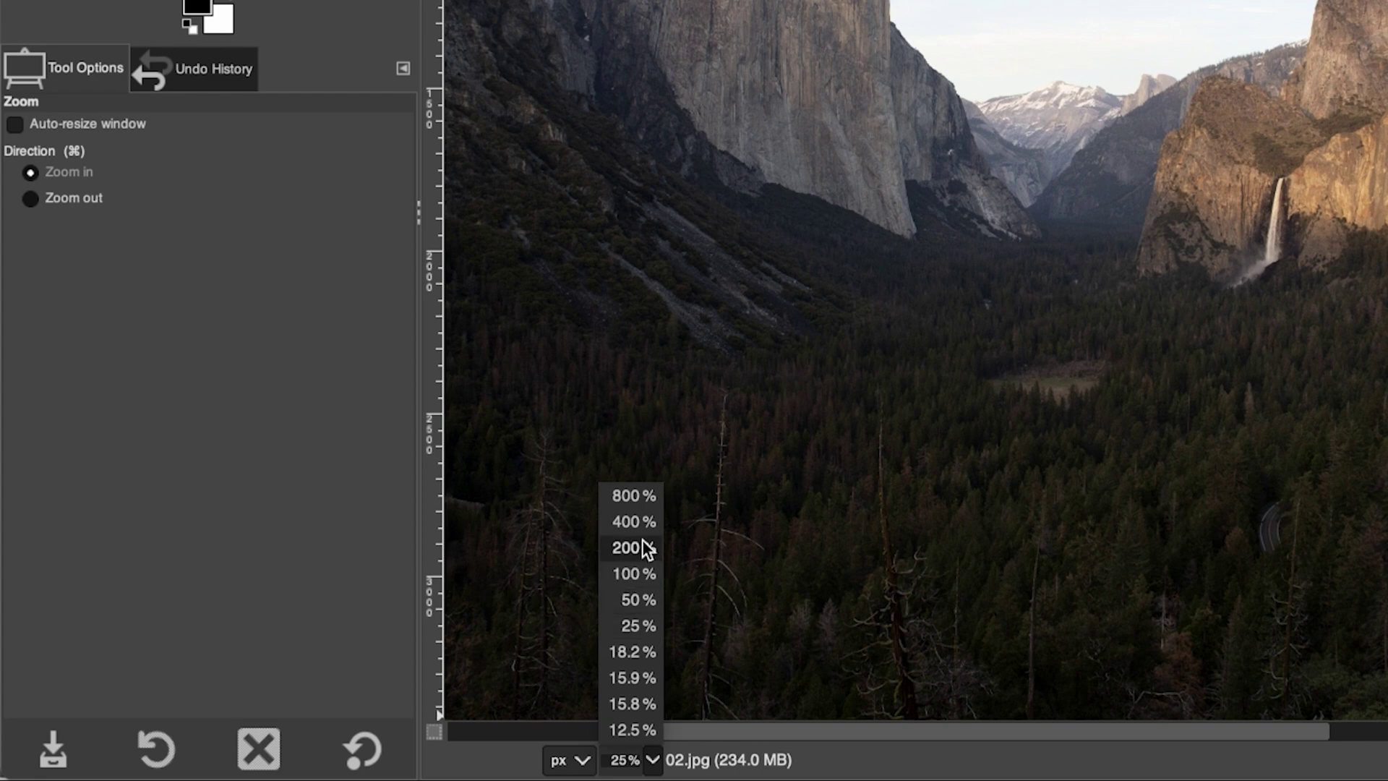
click(643, 546)
click(652, 760)
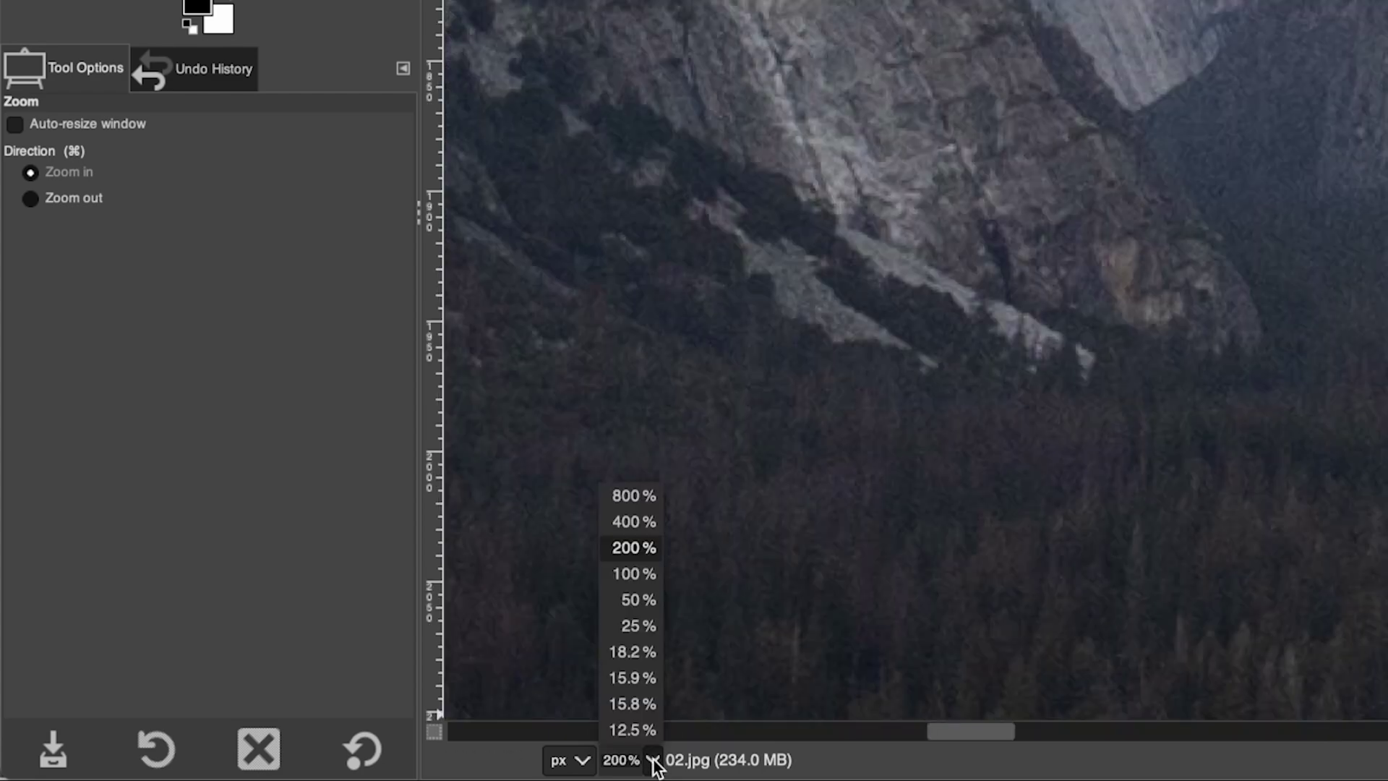
click(667, 493)
click(653, 760)
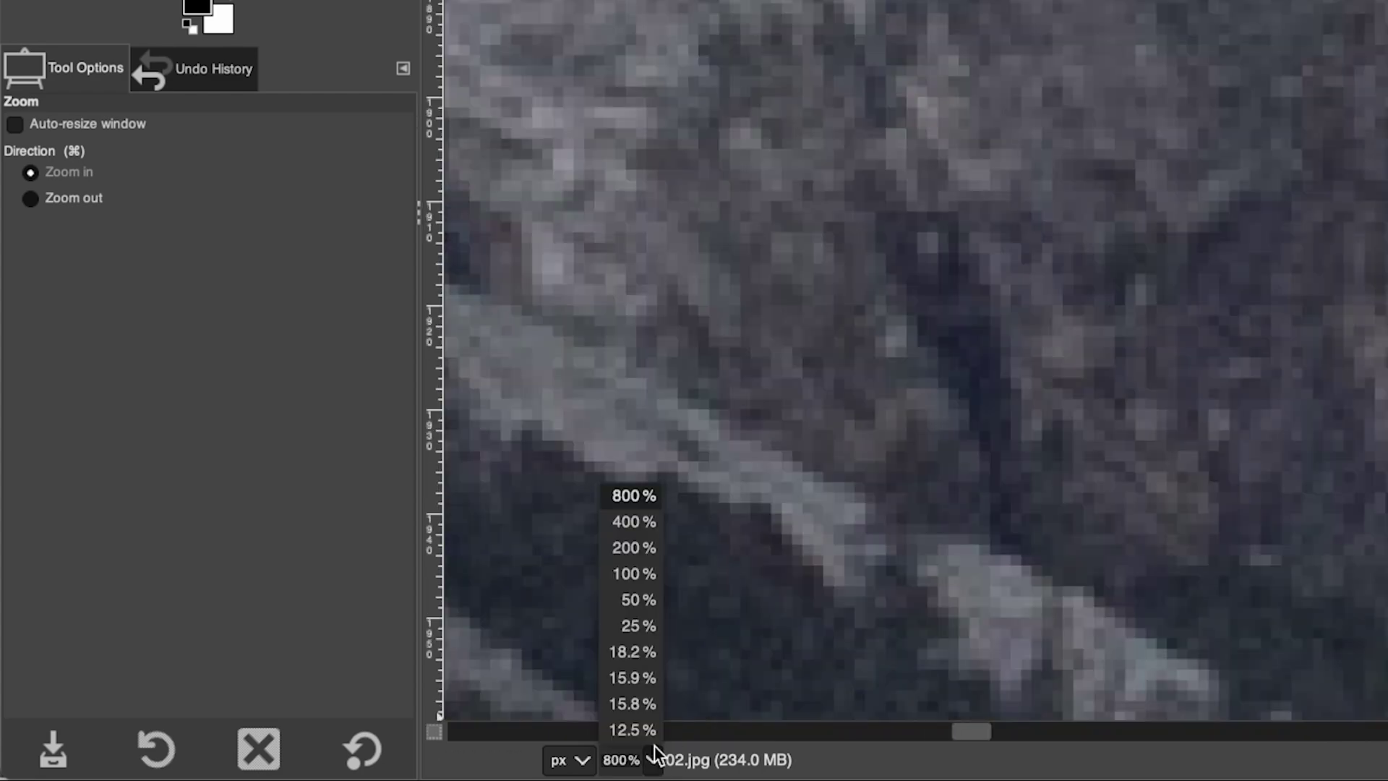
click(643, 678)
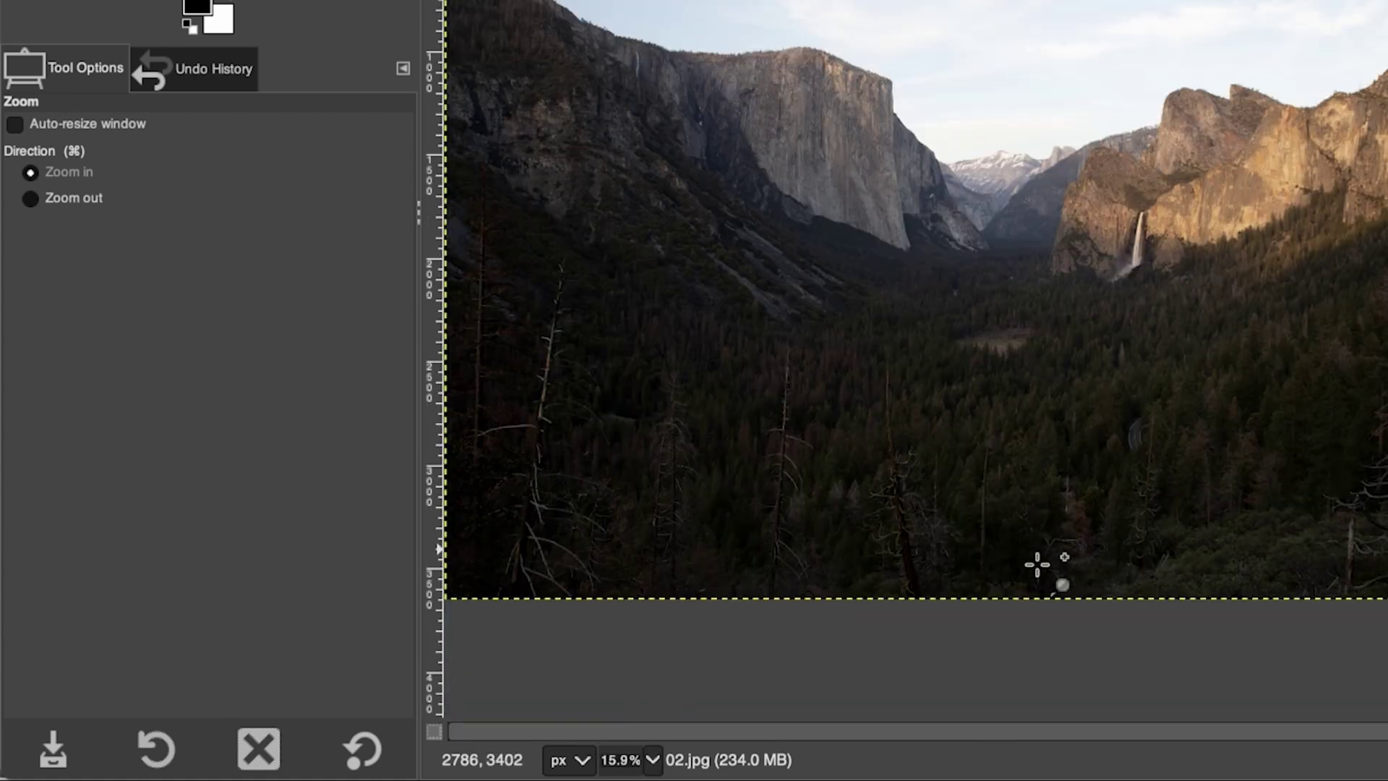